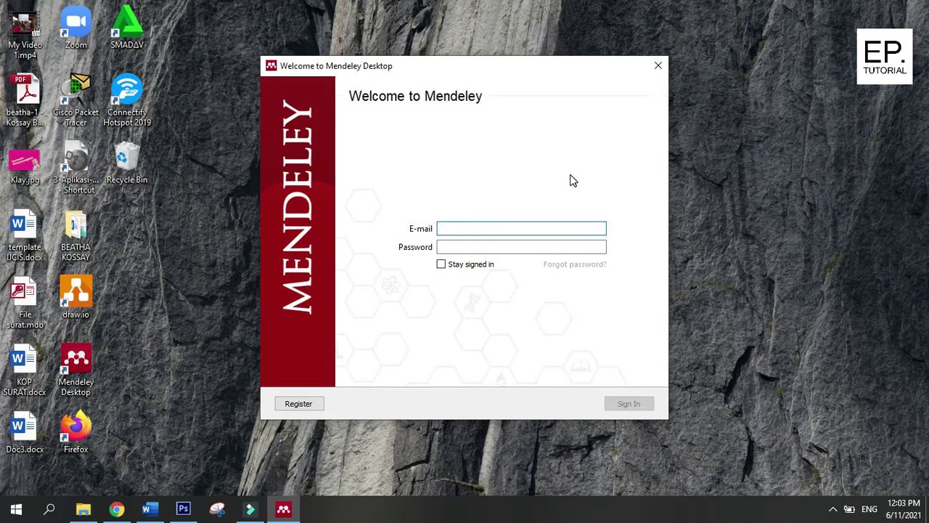
mouse_move(466, 71)
left_mouse_down()
mouse_move(536, 77)
mouse_move(481, 79)
mouse_move(484, 65)
mouse_move(467, 80)
left_mouse_up()
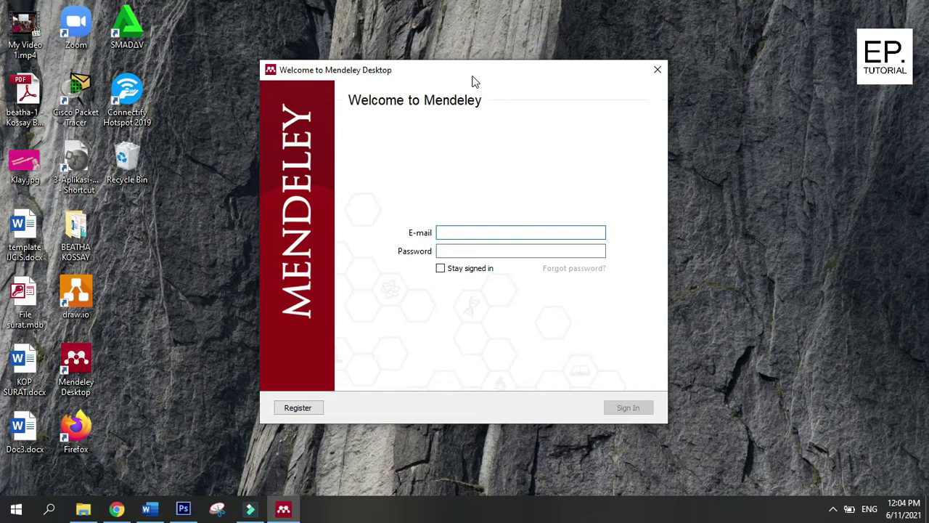
mouse_move(472, 76)
left_mouse_down()
mouse_move(427, 58)
mouse_move(477, 64)
left_mouse_up()
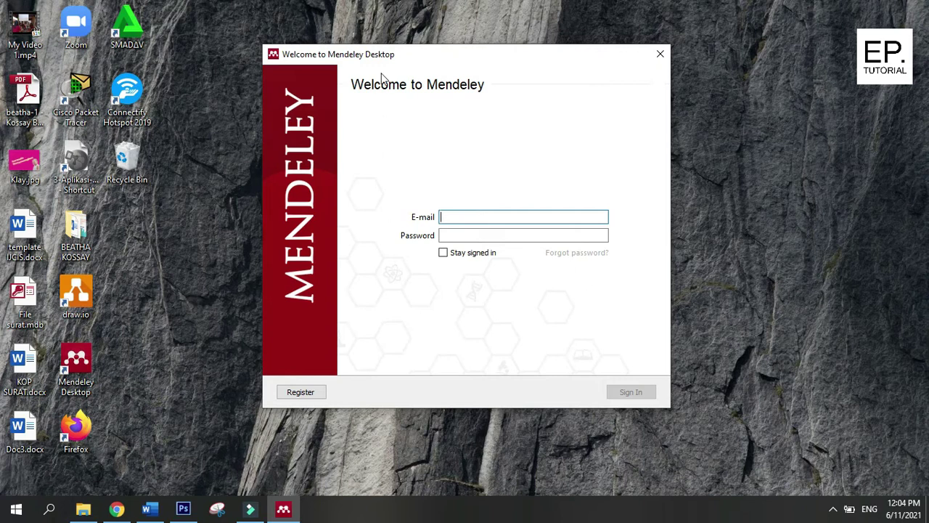
left_click_drag(391, 60, 414, 52)
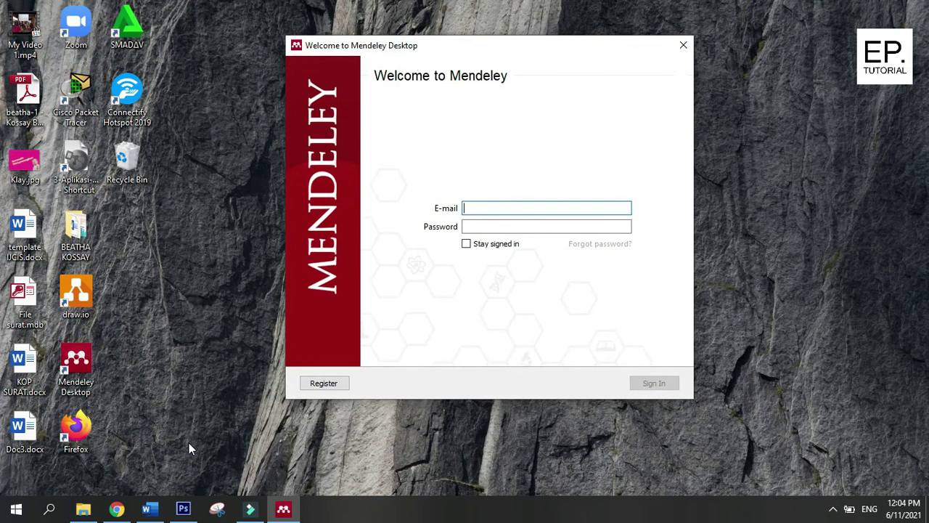
left_click_drag(401, 46, 378, 56)
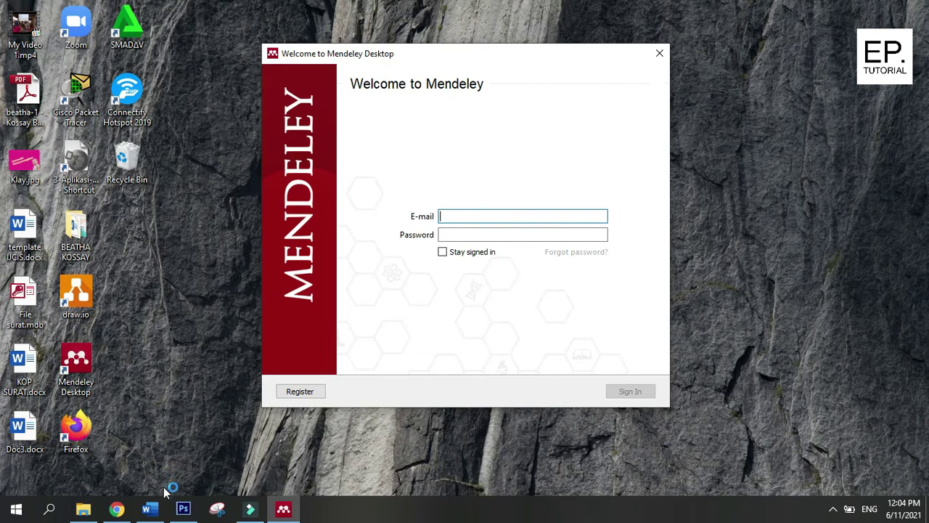
Step: Switch to Word to look over the numbered citations in the Introduction of AC dan ACM.docx, and return to Mendeley Desktop
left_click(153, 512)
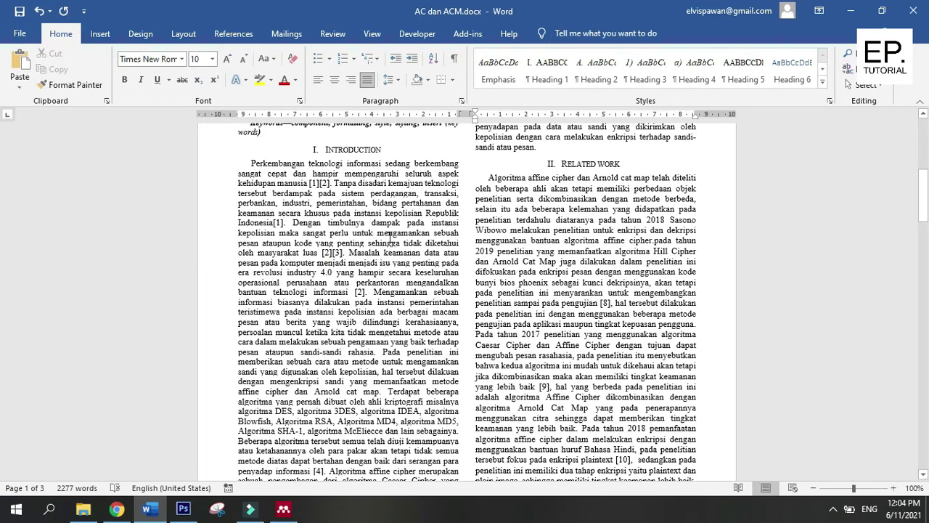
scroll(390, 238, "down", 1)
scroll(363, 225, "up", 2)
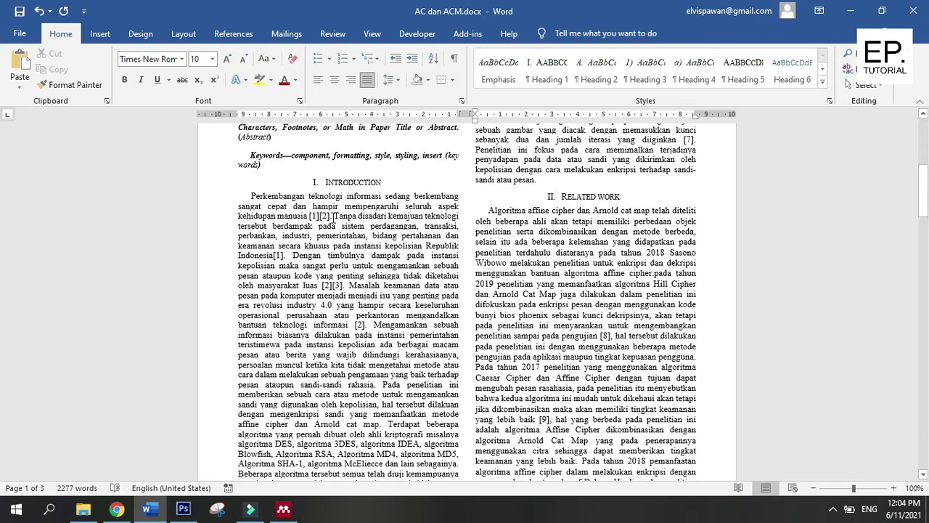
left_click(335, 231)
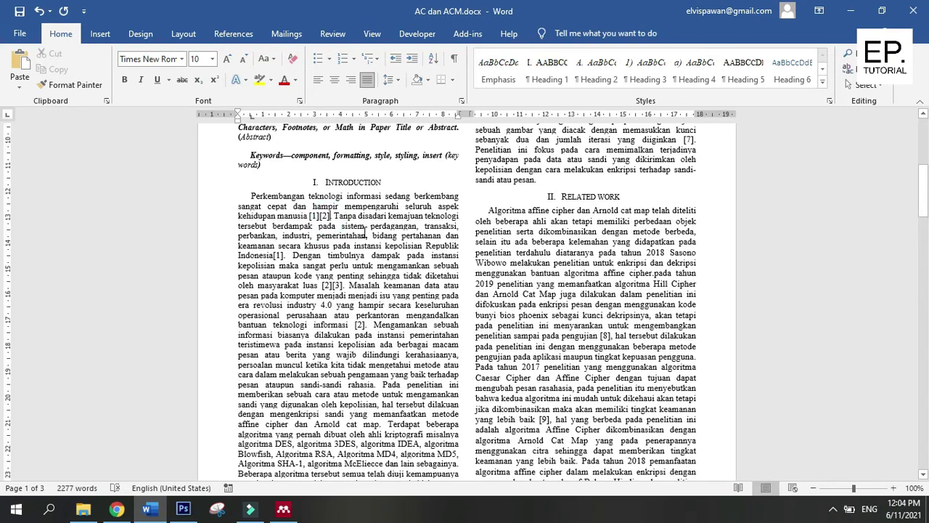
scroll(365, 231, "down", 1)
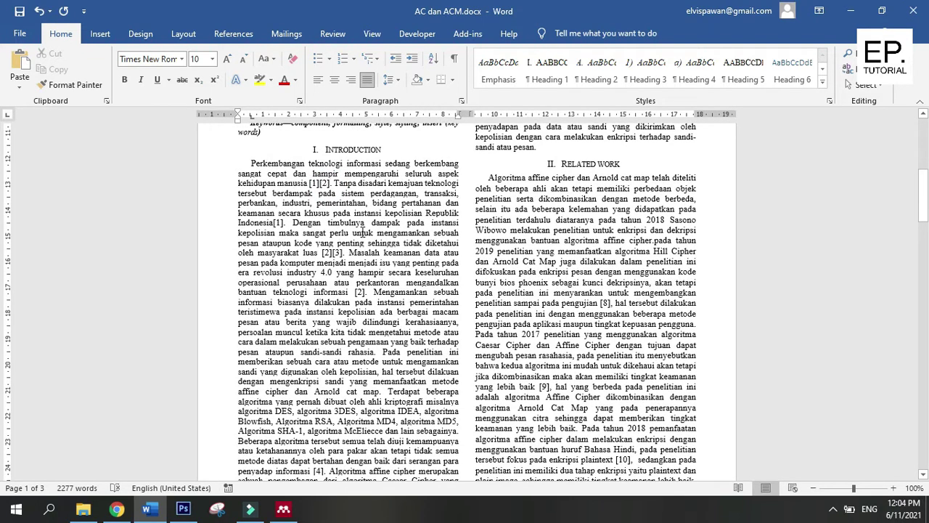
left_click(287, 511)
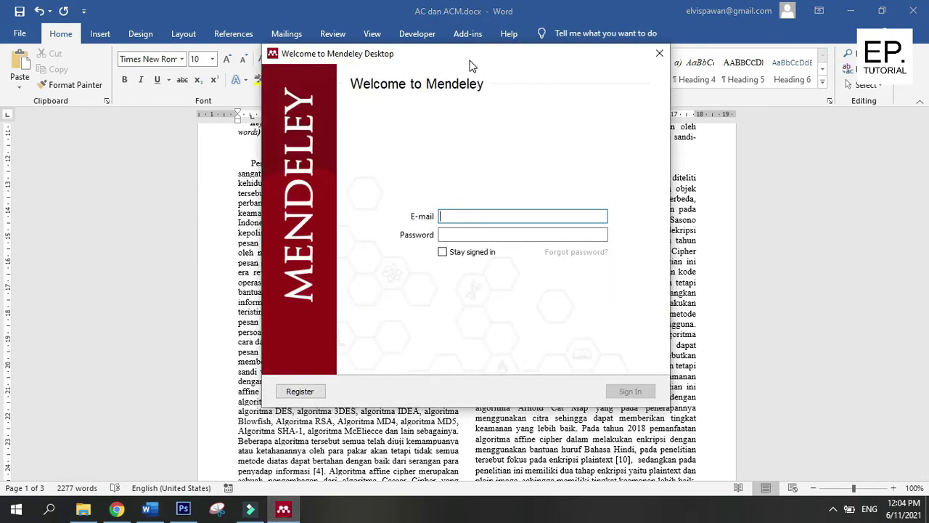
left_click_drag(469, 58, 492, 131)
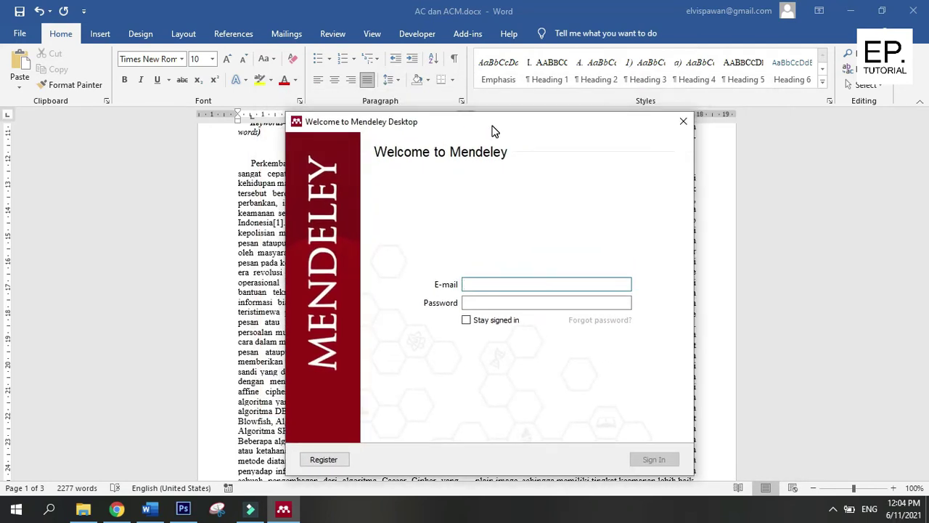
mouse_move(492, 131)
left_mouse_down()
mouse_move(491, 88)
mouse_move(489, 116)
left_mouse_up()
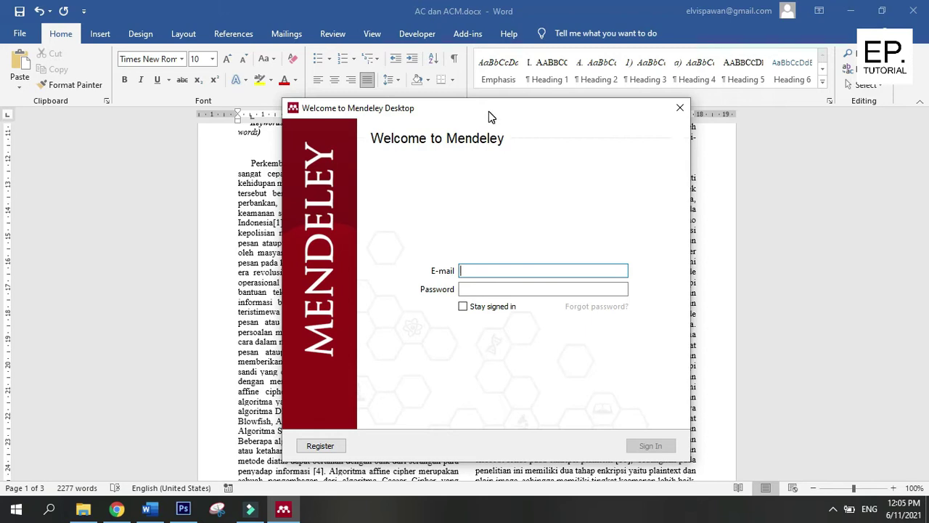
left_click_drag(489, 116, 491, 95)
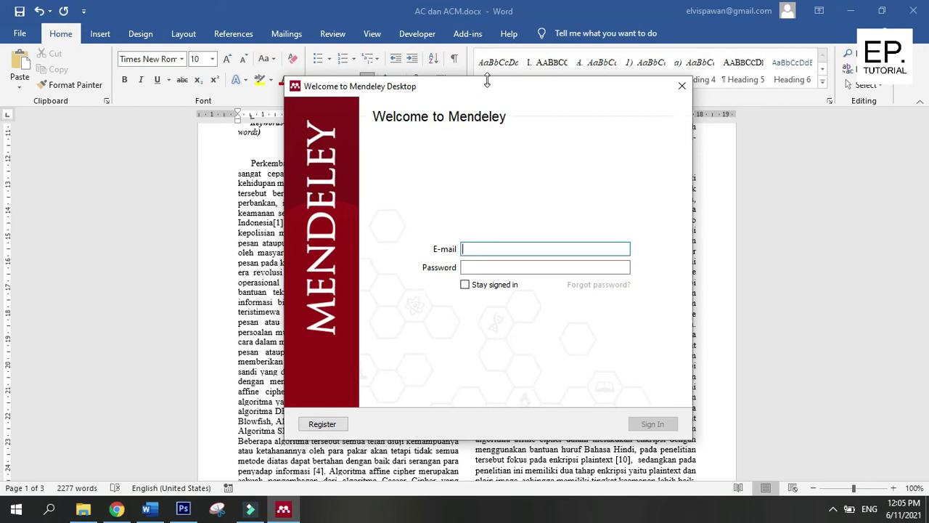
mouse_move(486, 85)
left_mouse_down()
mouse_move(547, 82)
mouse_move(480, 87)
mouse_move(499, 77)
left_mouse_up()
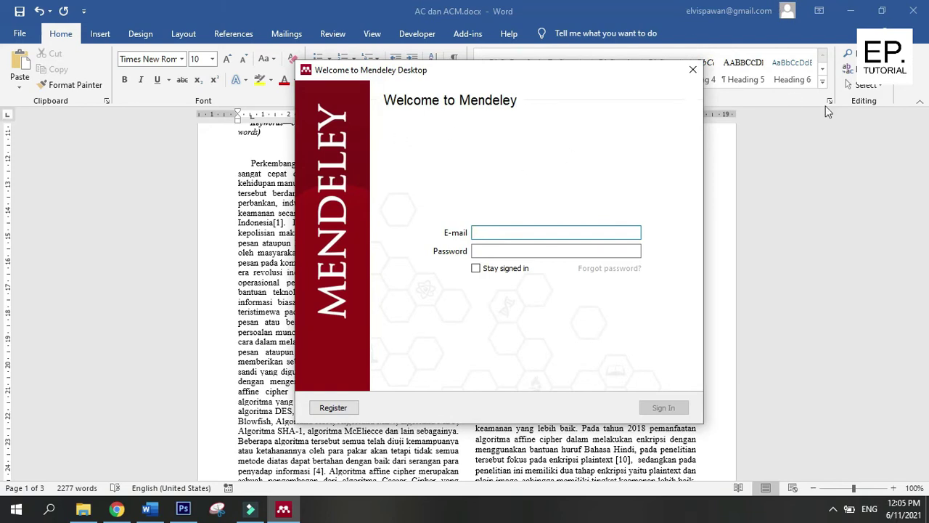
left_click(833, 509)
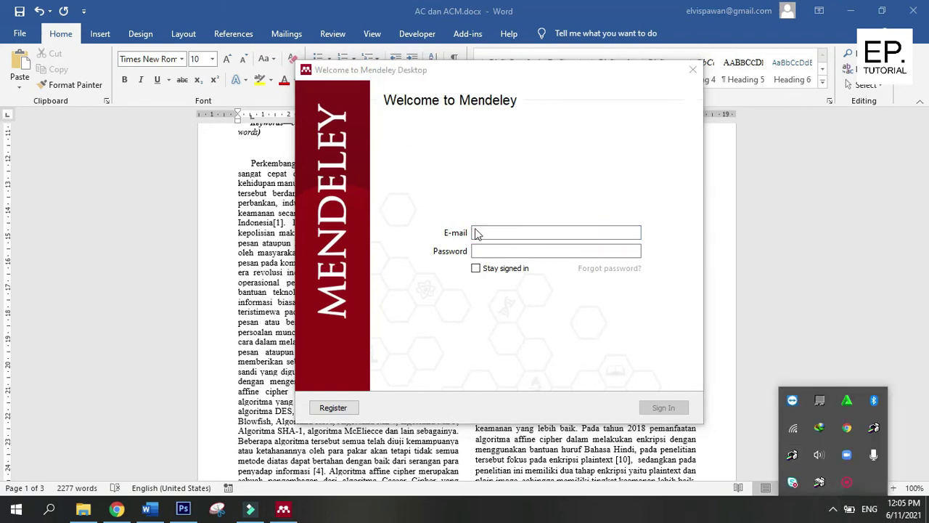
left_click(517, 181)
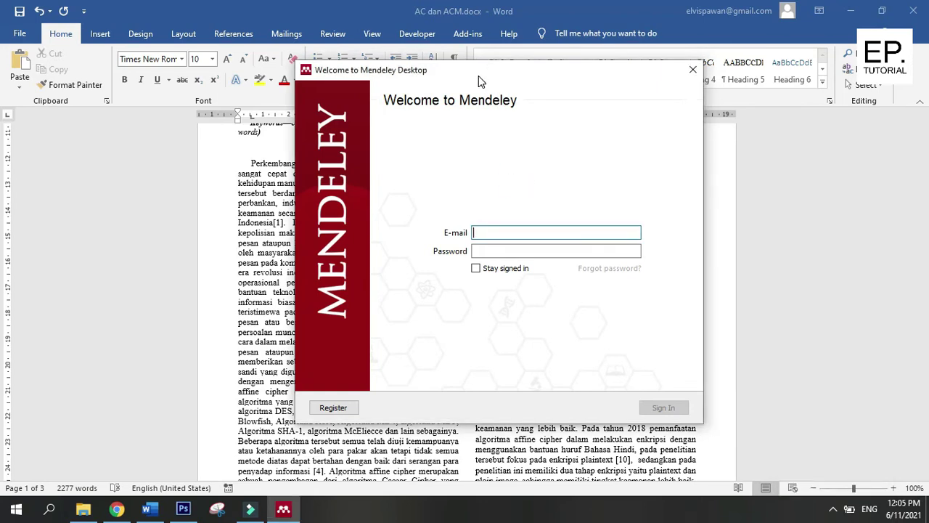
left_click_drag(479, 80, 499, 99)
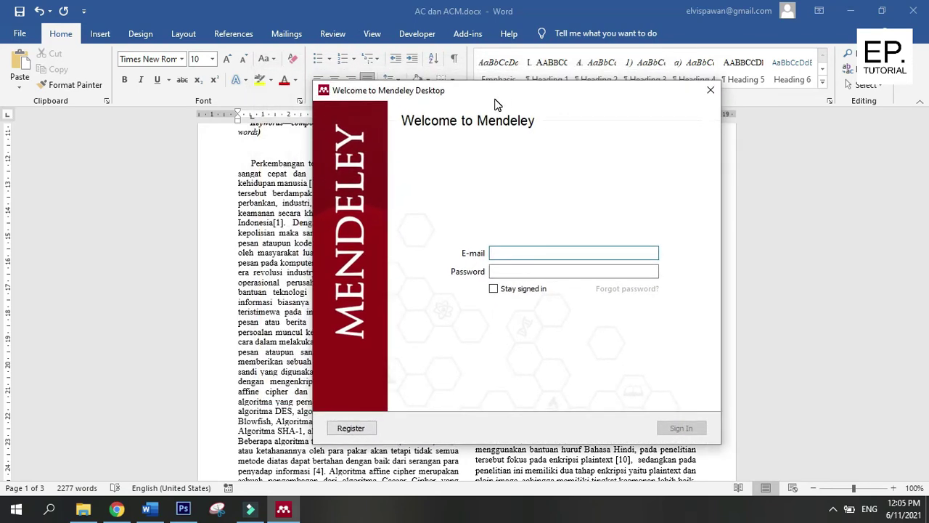
Step: Switch to Chrome and search Google for "mendeley" in a new tab to find the Mendeley Desktop download result
left_click(116, 510)
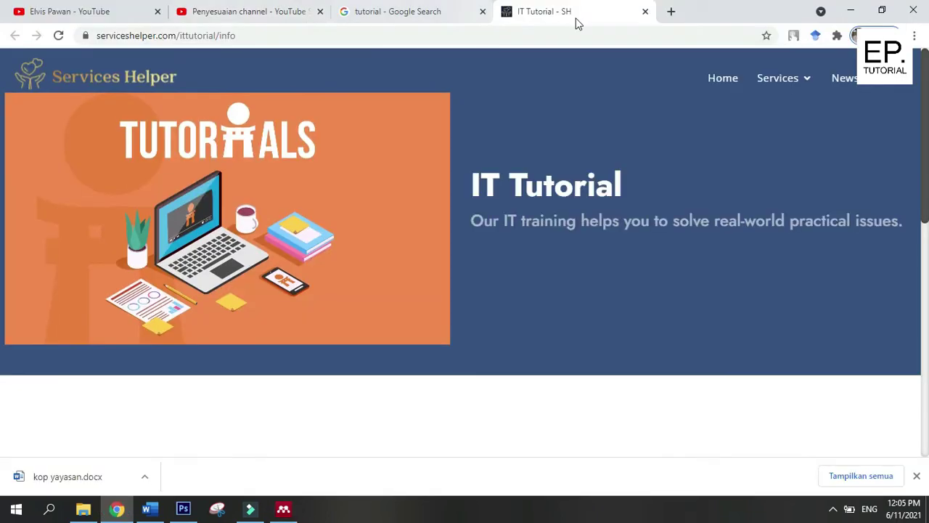
left_click(670, 12)
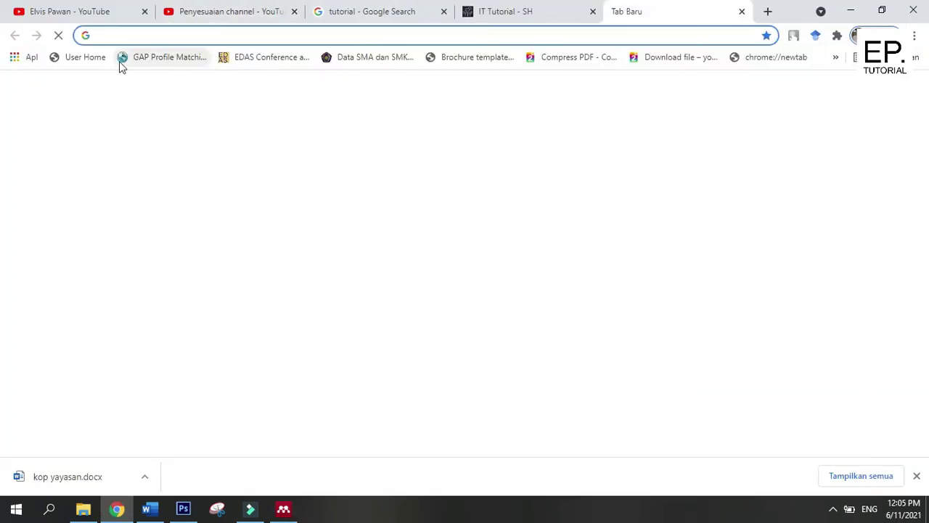
type("mel")
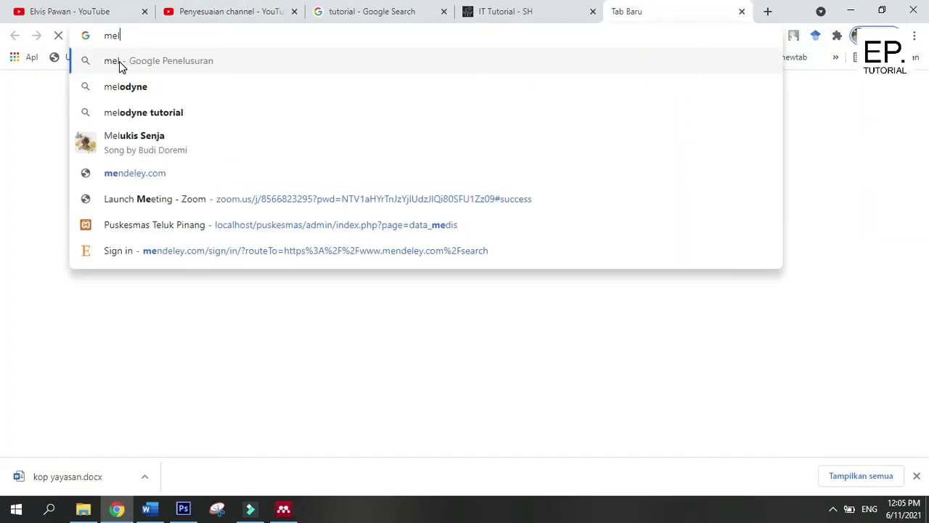
type("del")
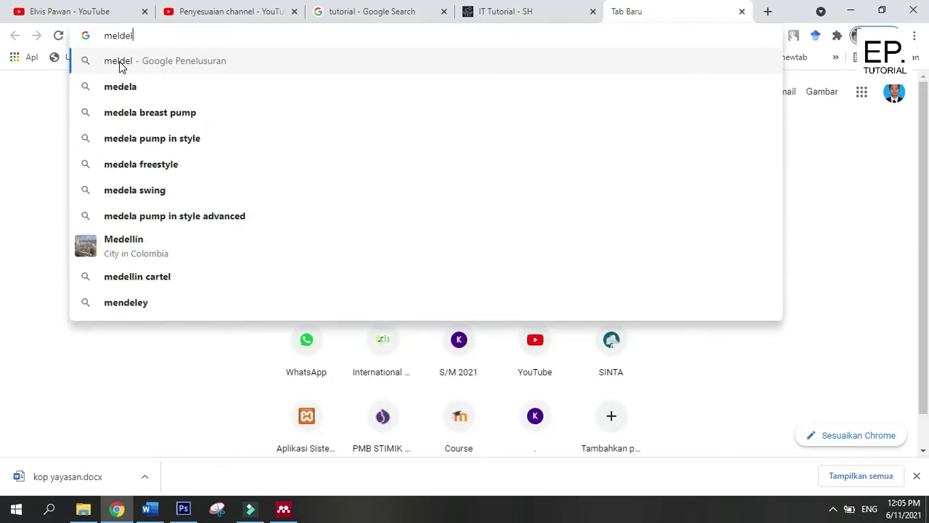
type("eu")
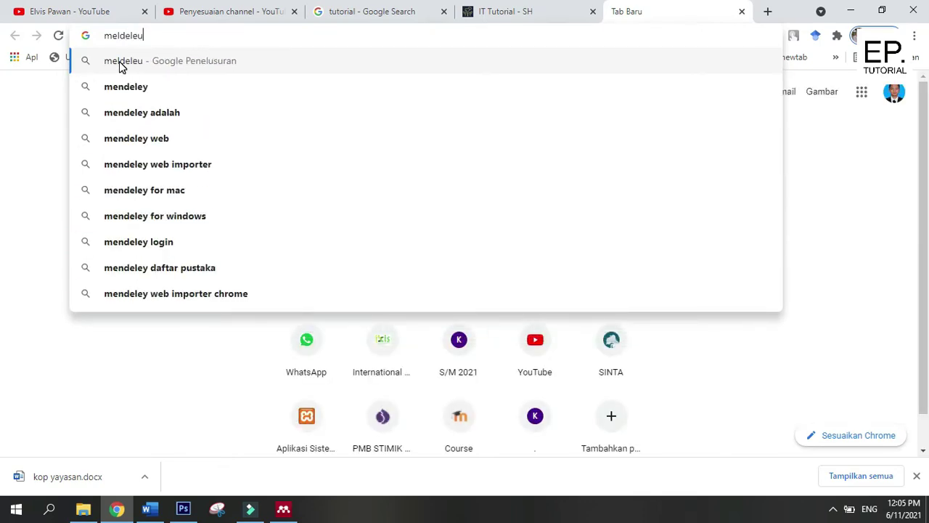
key("BackSpace")
key("Down")
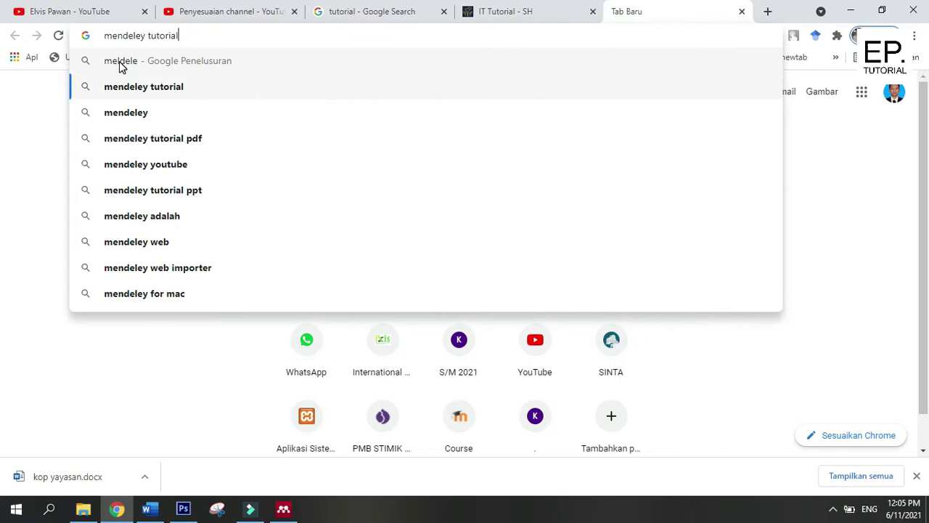
key("Down")
key("Return")
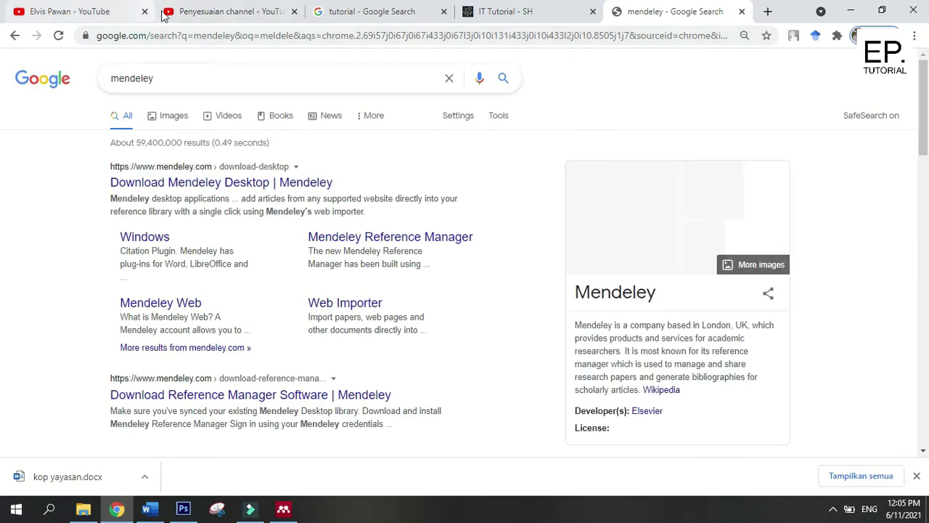
left_click(294, 11)
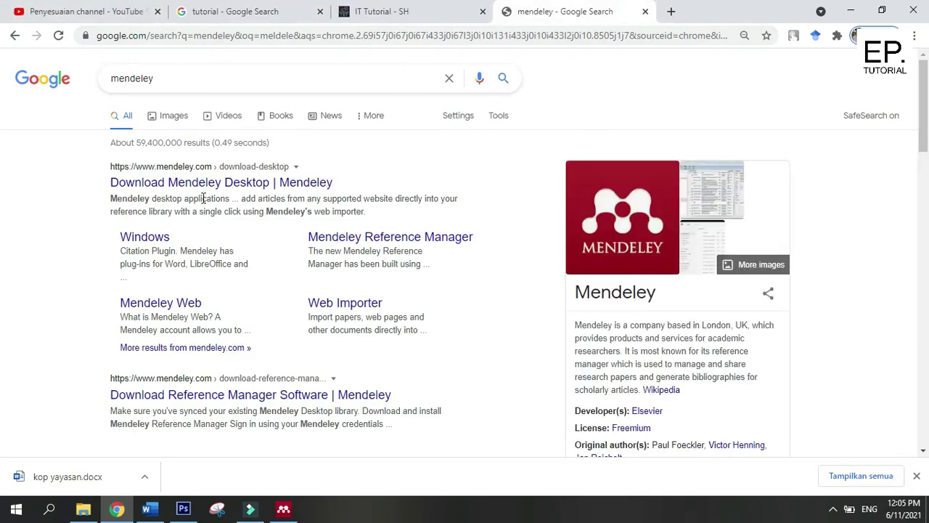
left_click(159, 182)
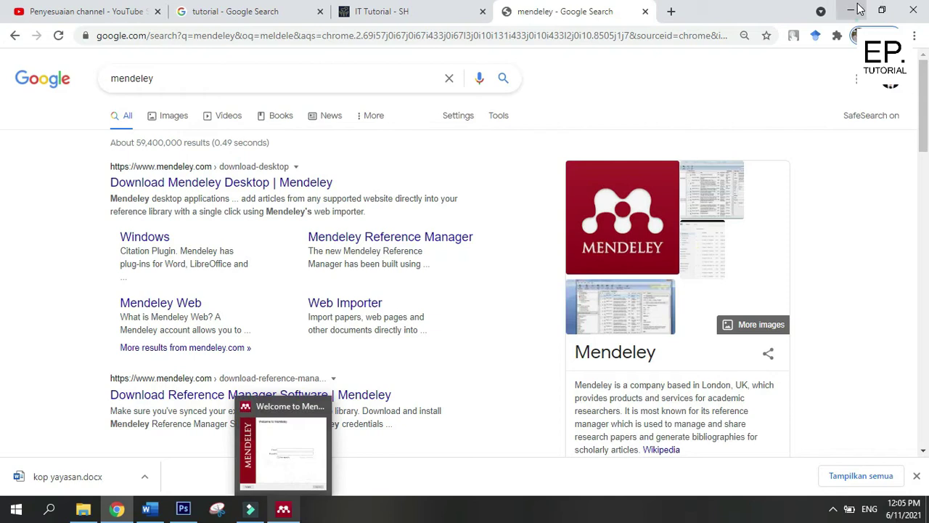
Step: Switch back to Mendeley Desktop and sign in with the account e-mail and password, with Stay signed in enabled
left_click(287, 447)
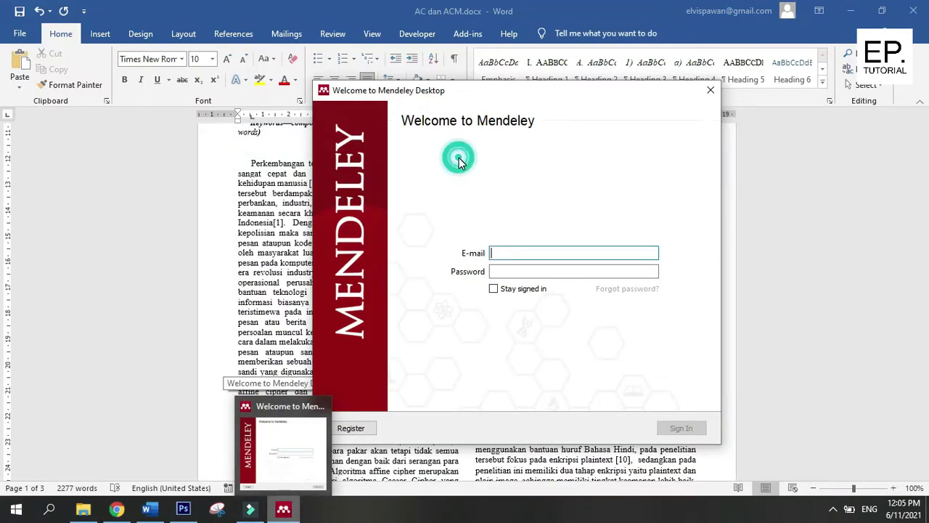
left_click(446, 234)
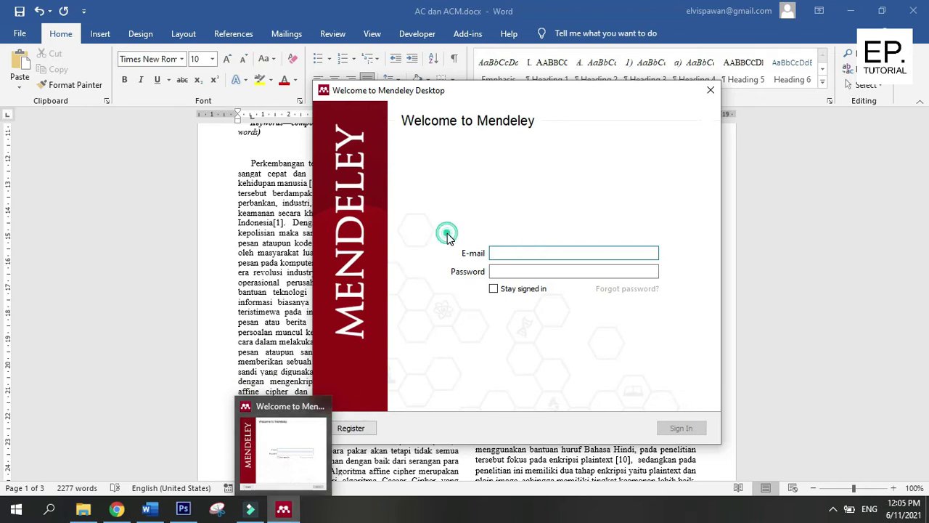
left_click(532, 254)
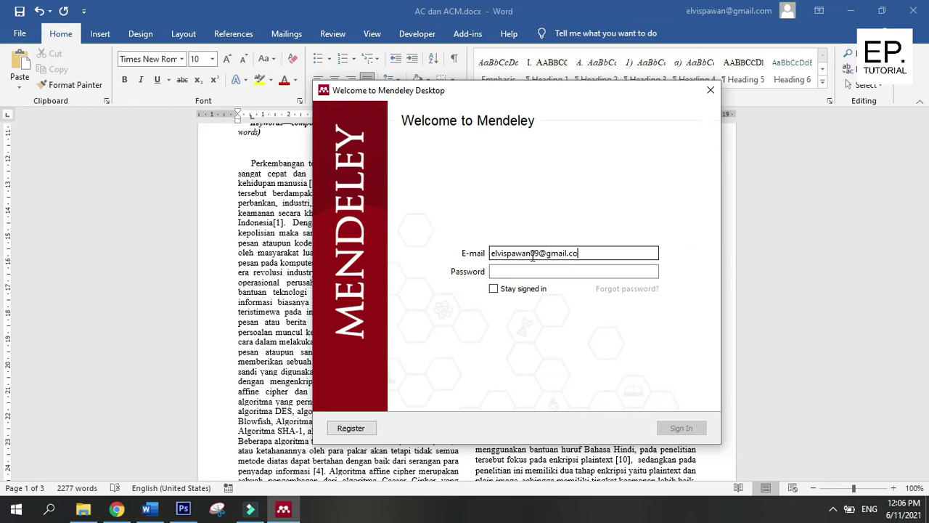
key("Tab")
type("••")
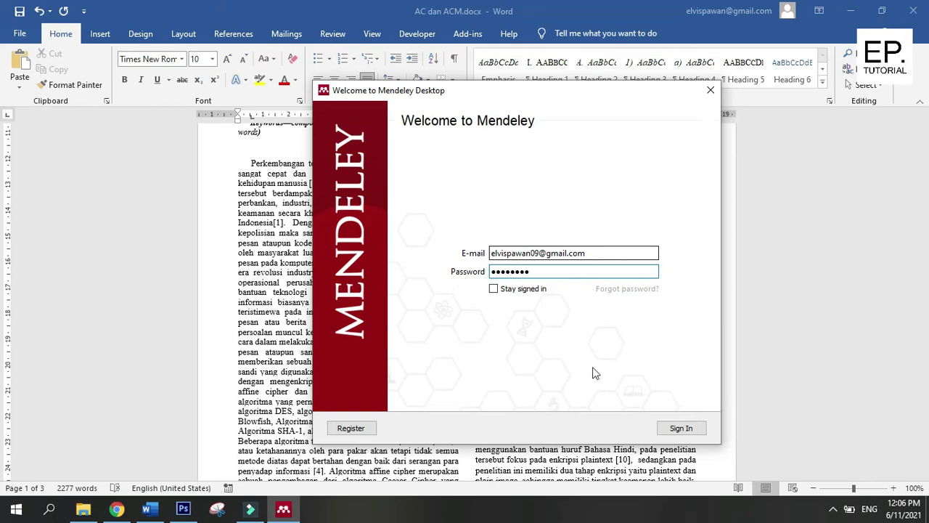
left_click(511, 290)
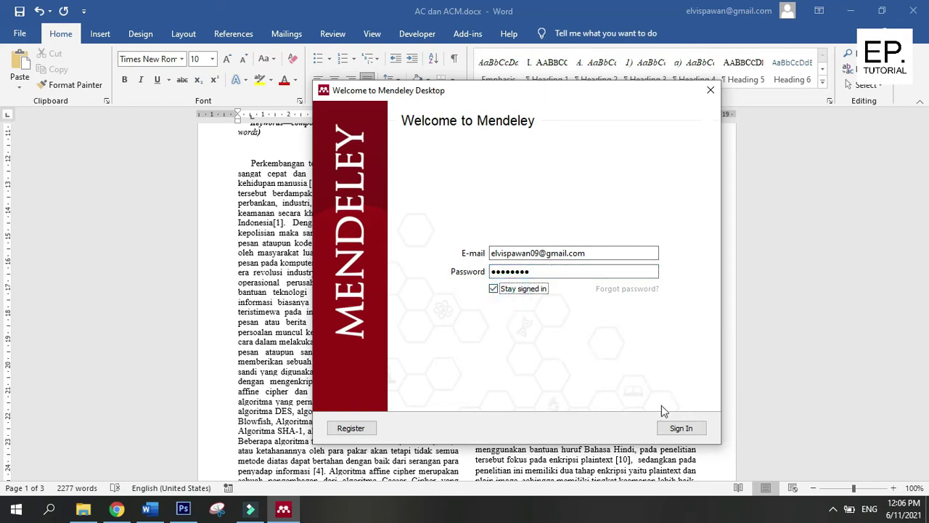
left_click(683, 429)
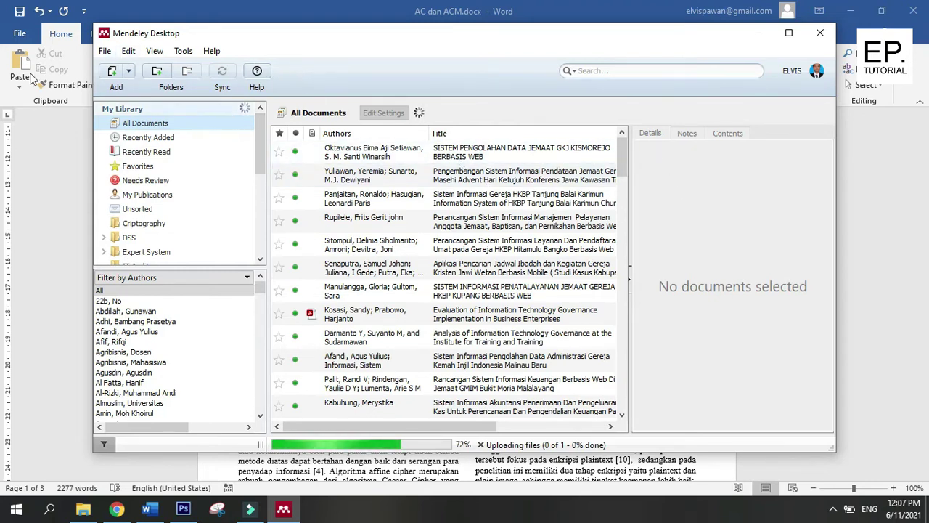
left_click(105, 52)
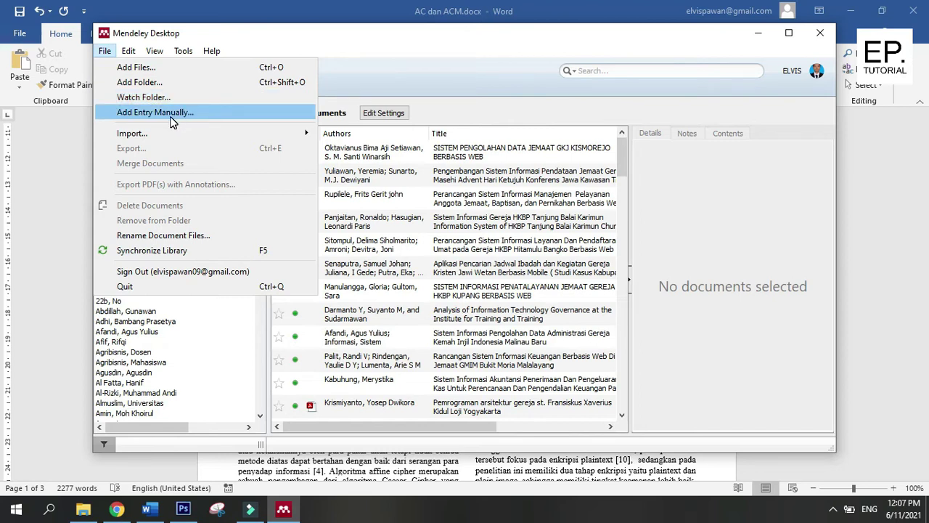
mouse_move(163, 137)
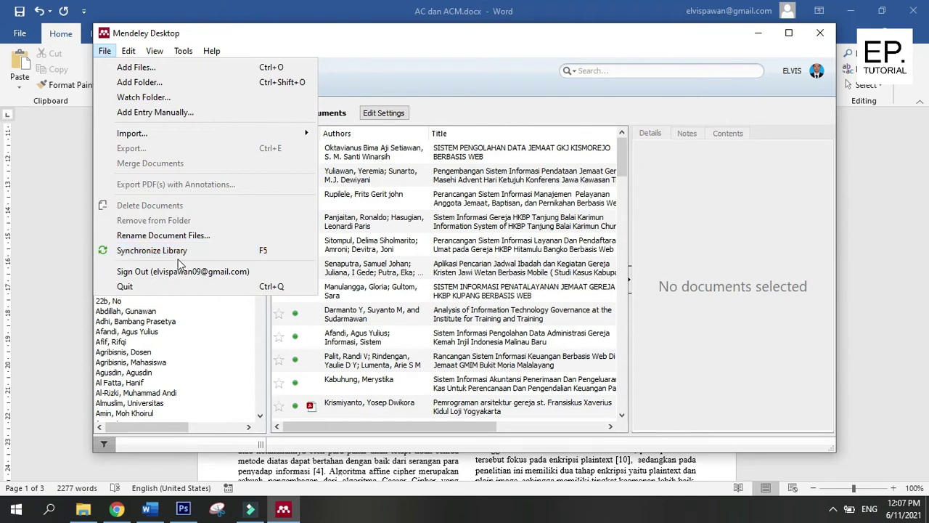
mouse_move(128, 52)
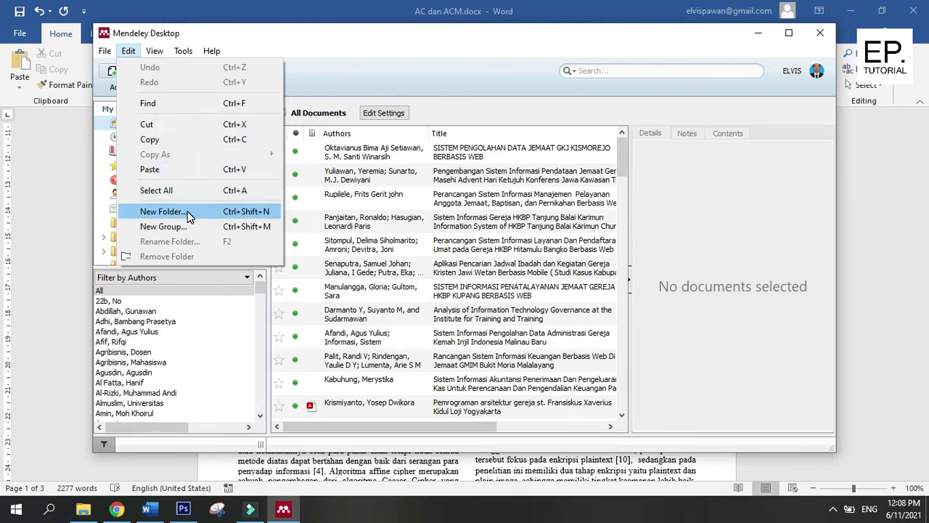
left_click(154, 56)
left_click(151, 55)
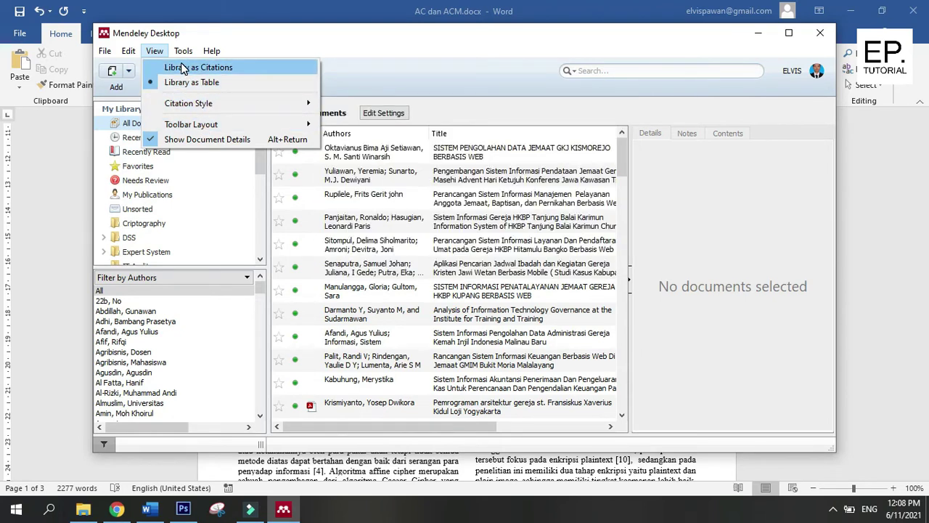
Step: Look over Mendeley's Tools and Help commands, including the MS Word plugin option, and maximize the Mendeley Desktop window
mouse_move(181, 56)
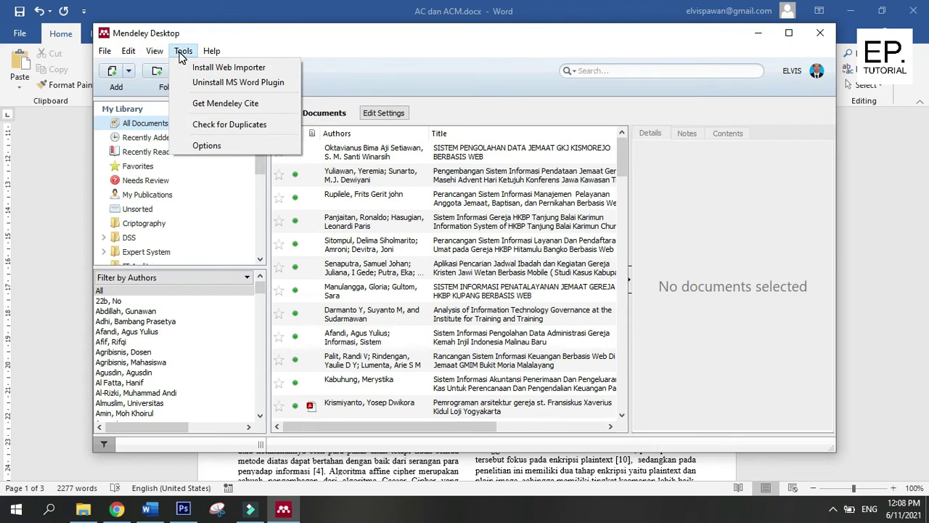
mouse_move(211, 53)
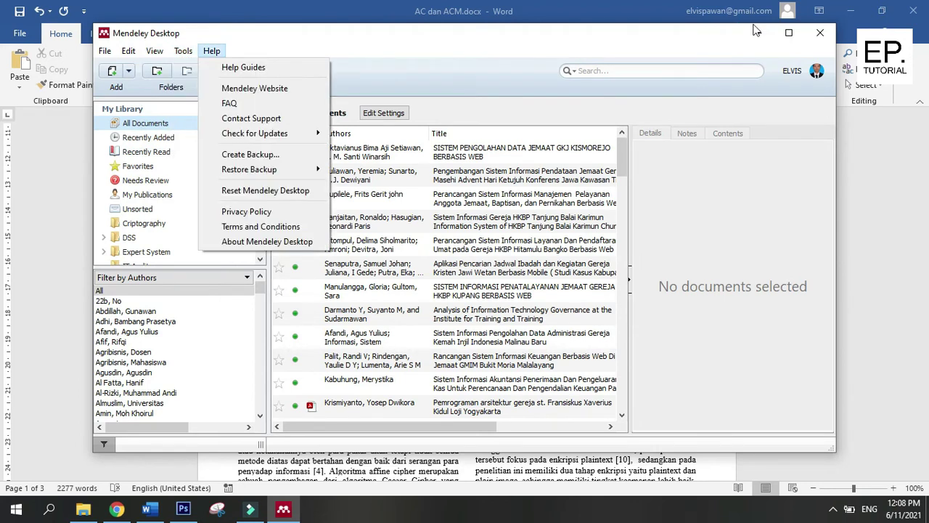
left_click(794, 34)
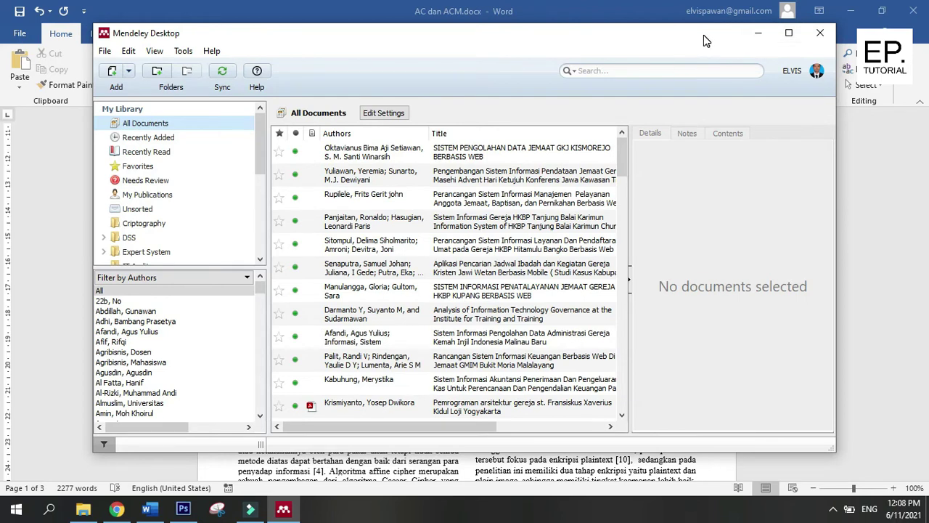
left_click(789, 33)
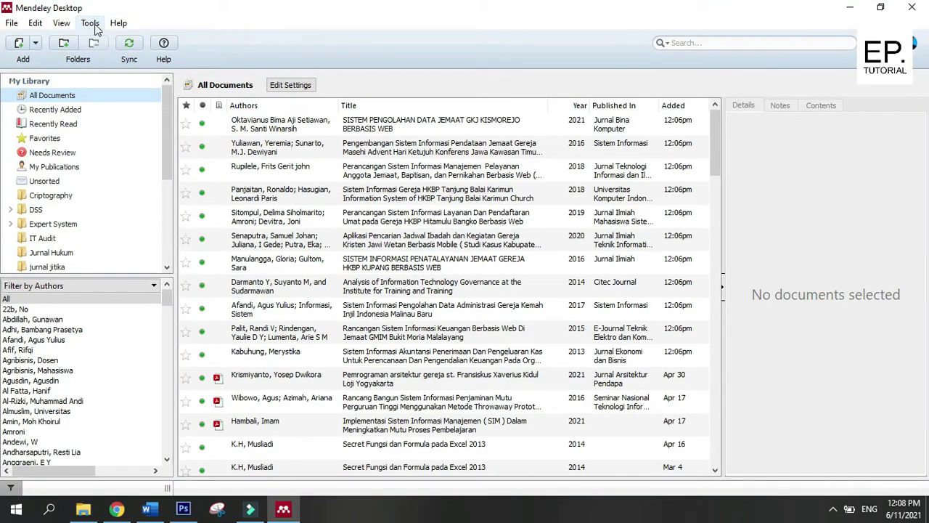
left_click(90, 24)
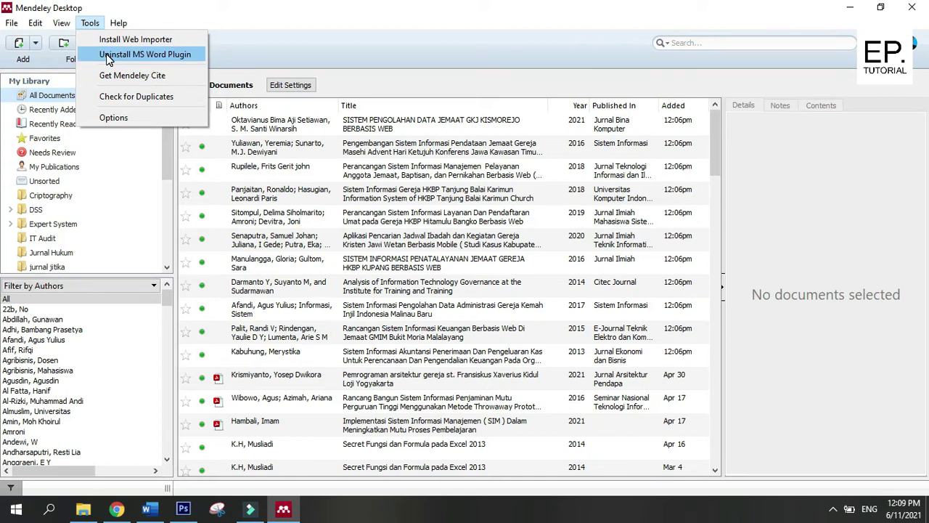
left_click(296, 194)
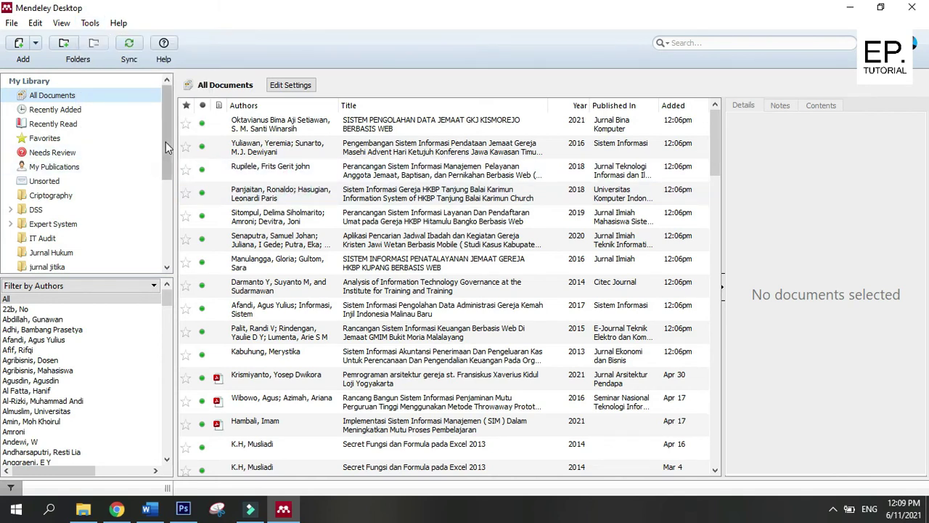
Step: Create a new folder named "thesis" in My Library
left_click_drag(165, 140, 170, 122)
left_click_drag(168, 113, 170, 156)
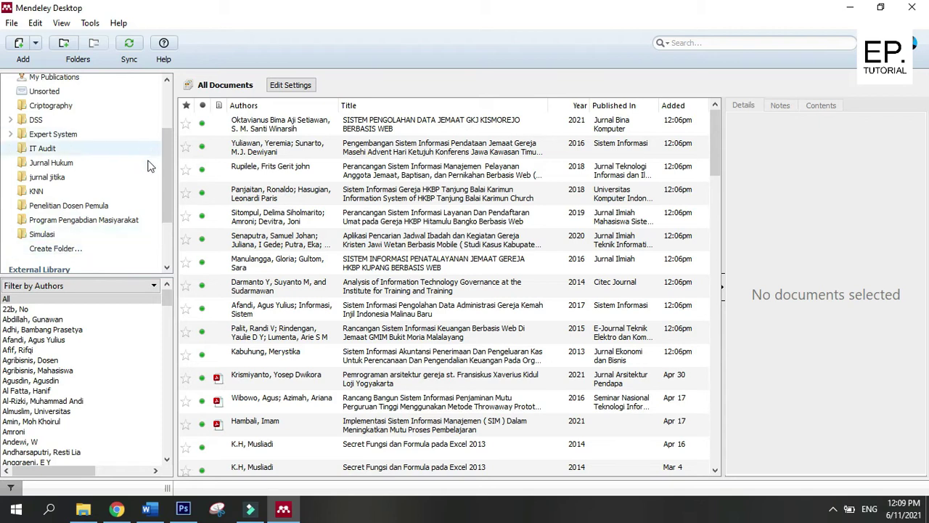
left_click_drag(166, 164, 166, 177)
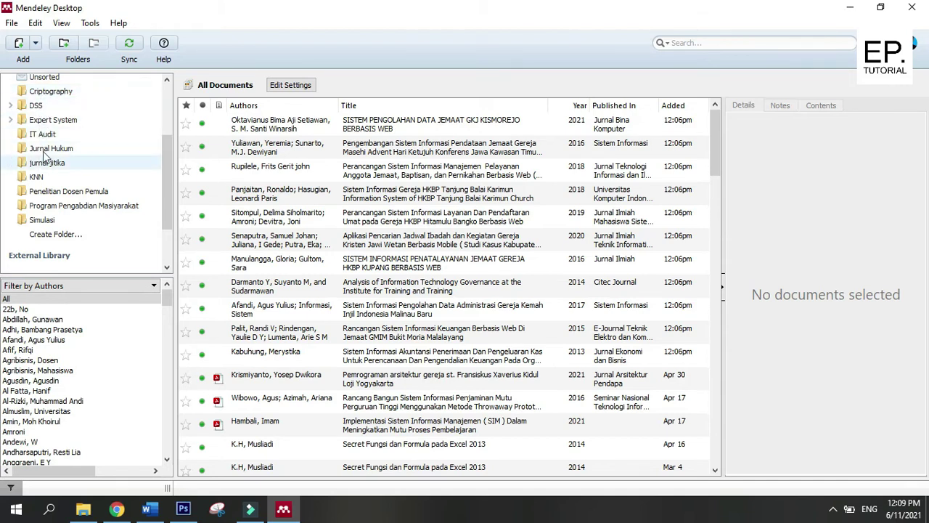
left_click(62, 237)
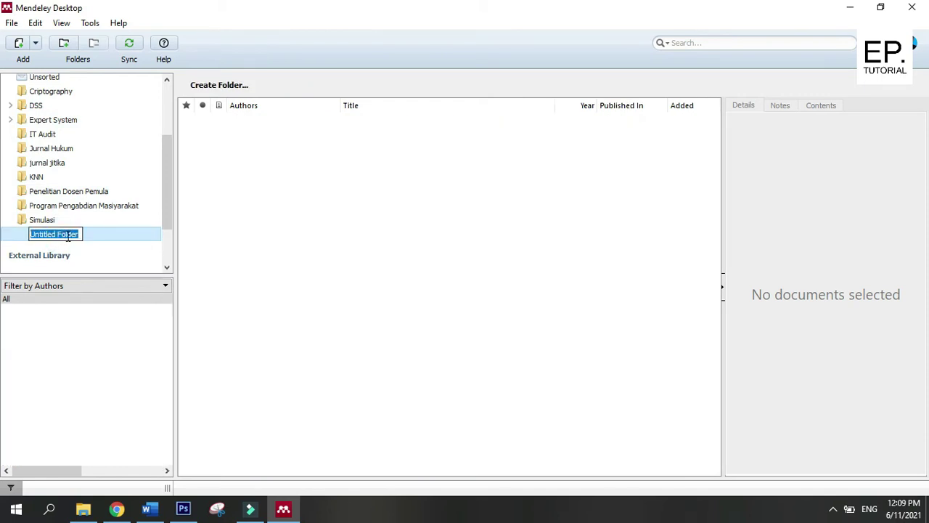
type("thesis")
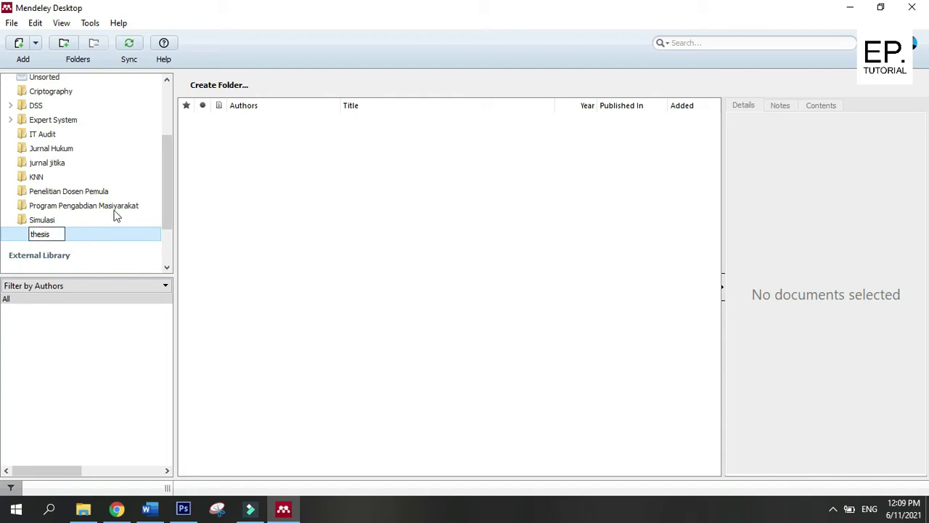
key("Return")
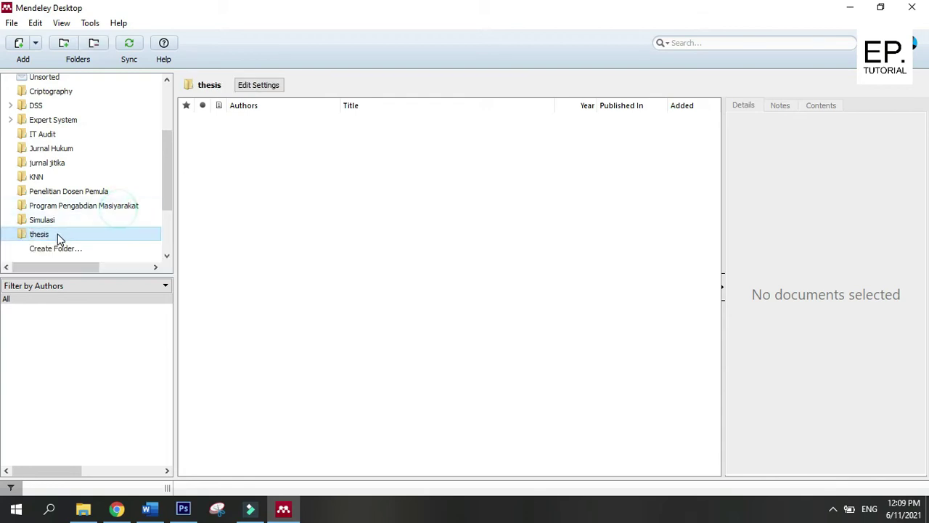
Step: Select the thesis folder and look over the list of folders in My Library
left_click(284, 230)
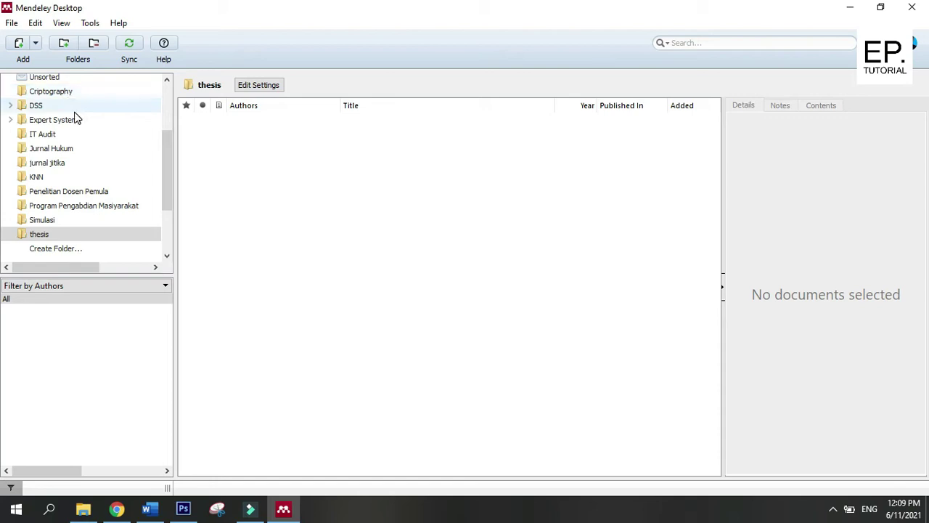
left_click(39, 236)
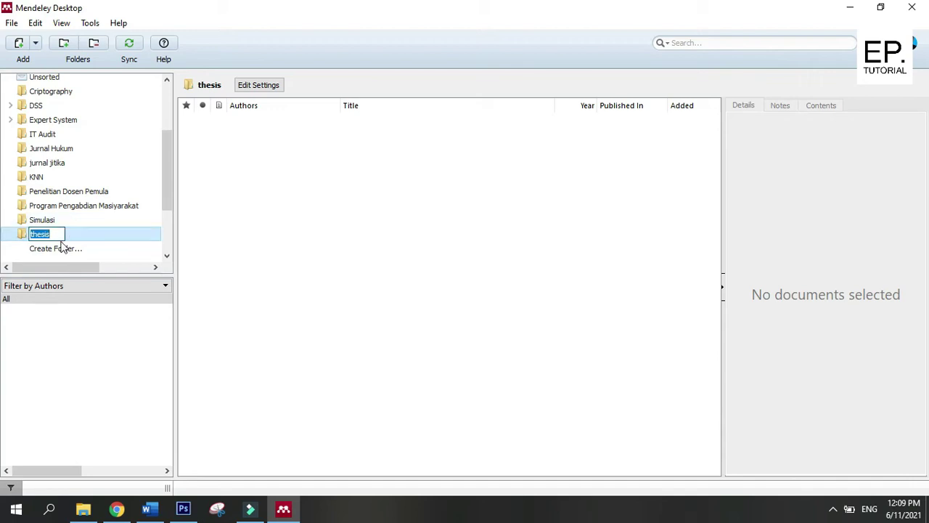
left_click(167, 172)
left_click_drag(168, 174, 168, 161)
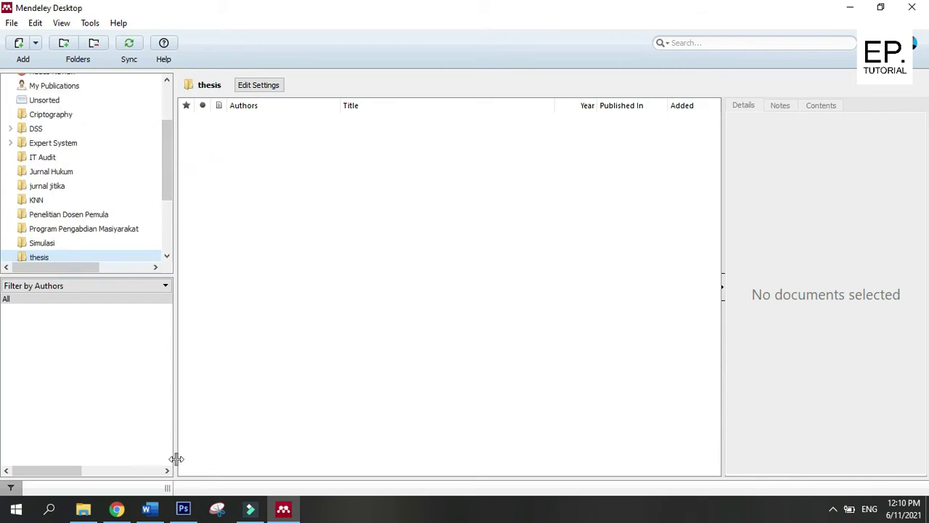
Step: Switch to Word and examine the numbered citations [1], [2] and [3] in the Introduction of AC dan ACM.docx
mouse_move(155, 508)
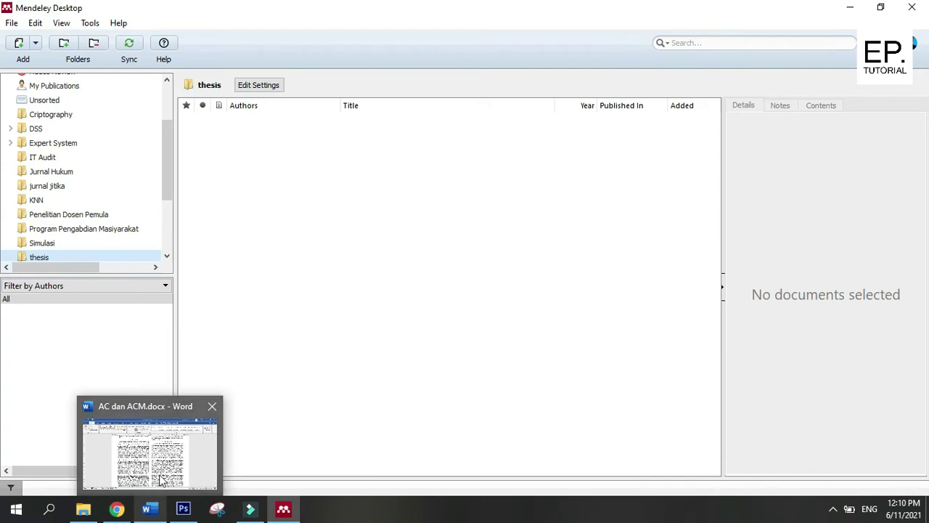
left_click(161, 474)
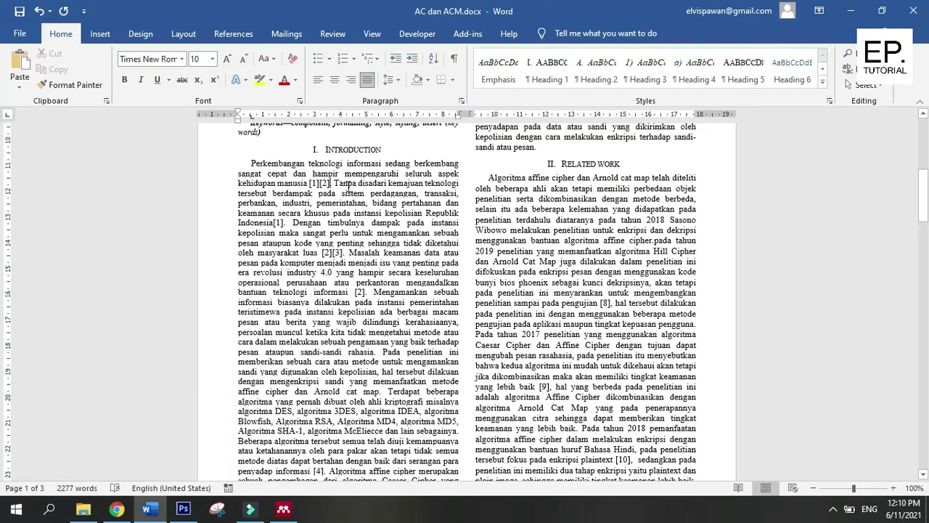
scroll(357, 190, "up", 2)
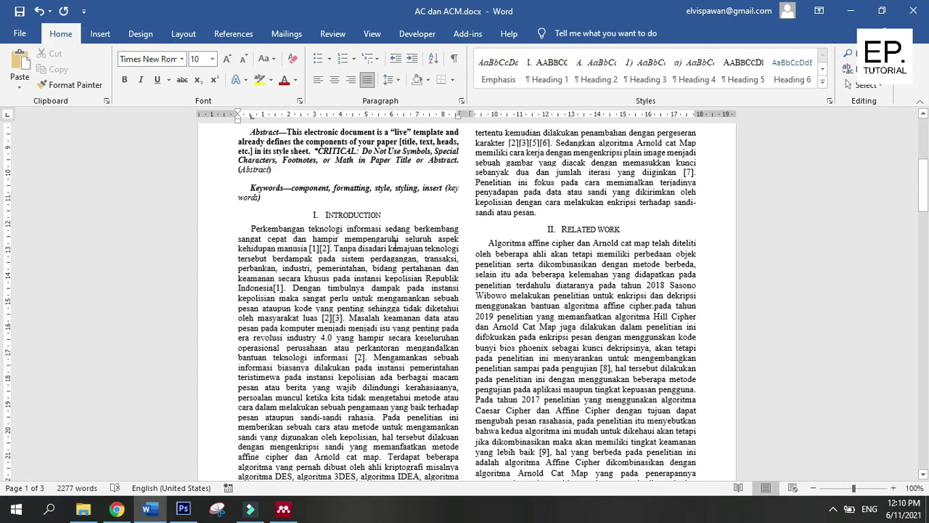
scroll(374, 261, "down", 1)
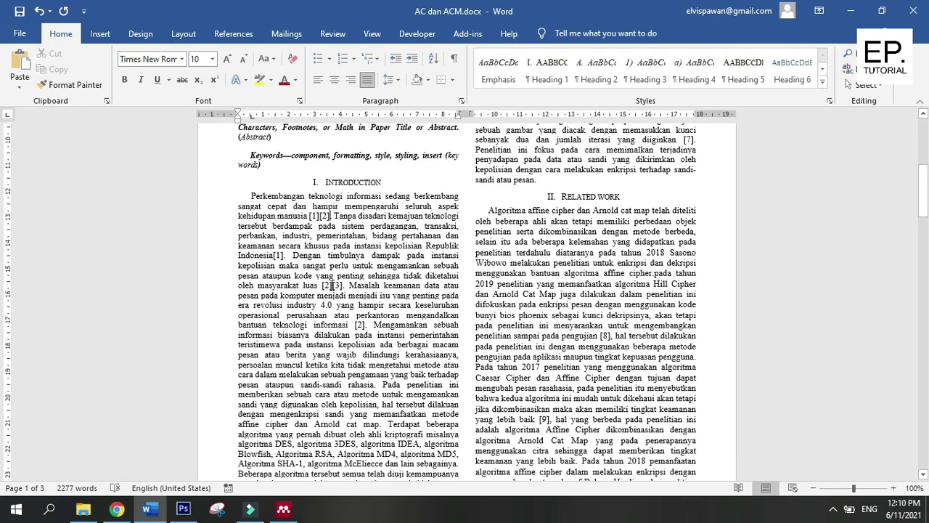
left_click(336, 286)
left_click(318, 216)
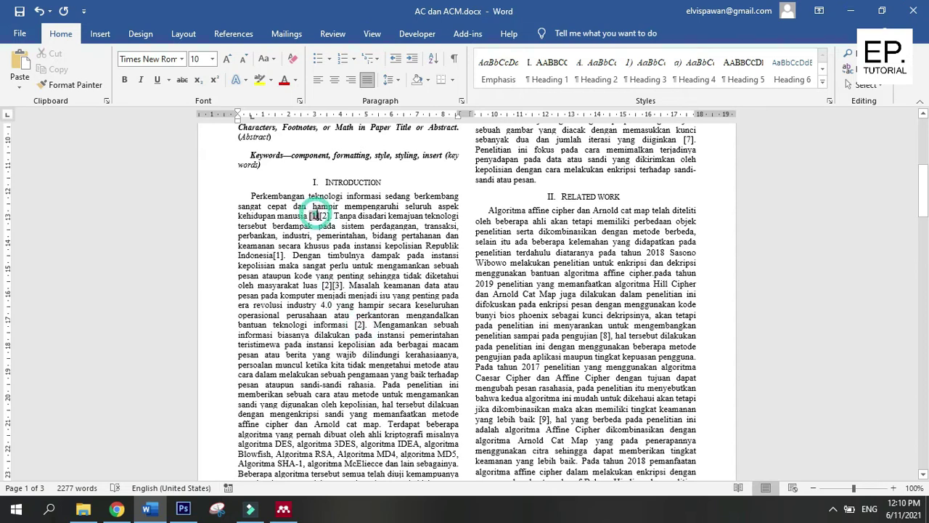
scroll(511, 208, "up", 1)
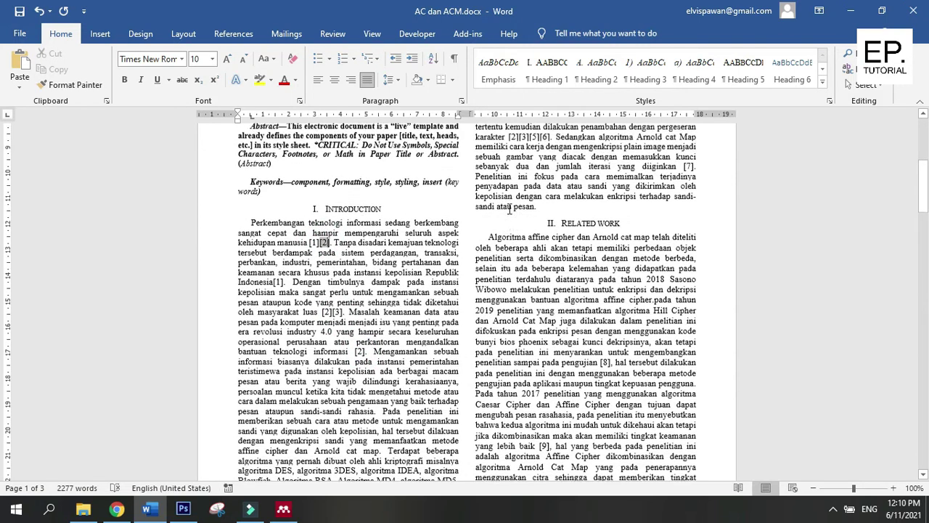
scroll(510, 208, "up", 1)
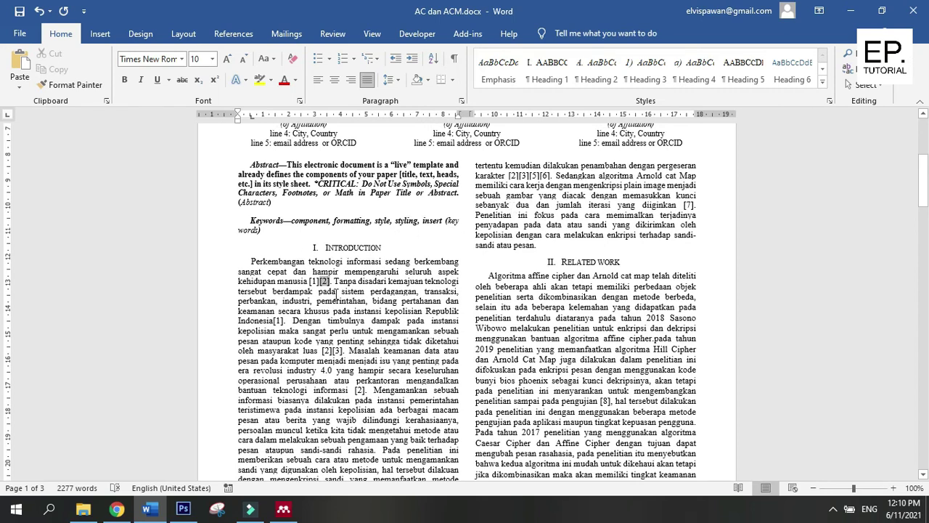
Step: Select citation [1] in the Introduction and look over the Mendeley Cite-O-Matic commands and available citation styles
left_click(315, 281)
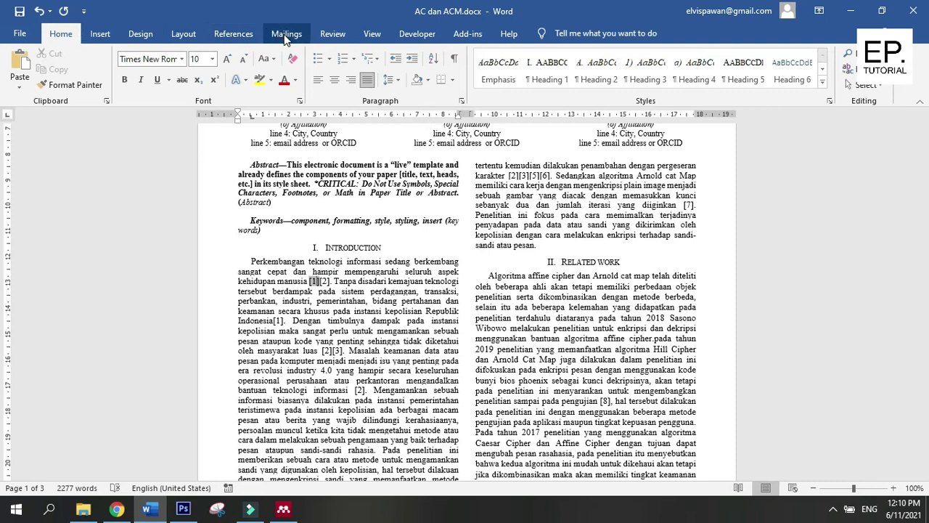
left_click(228, 37)
left_click(231, 34)
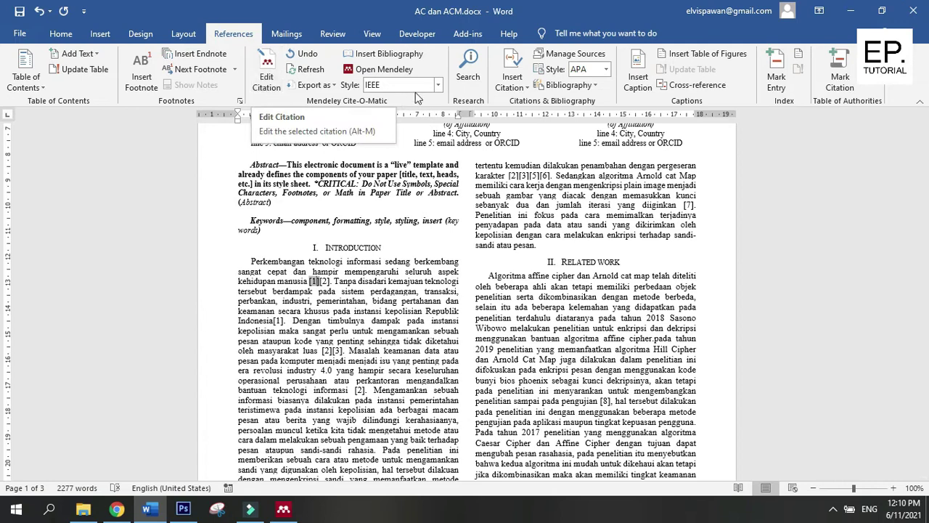
left_click(438, 85)
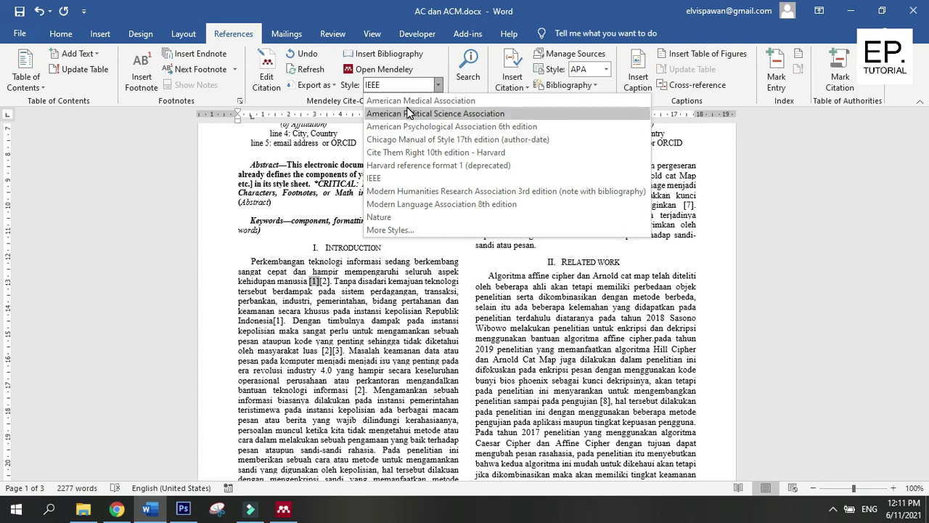
left_click(323, 282)
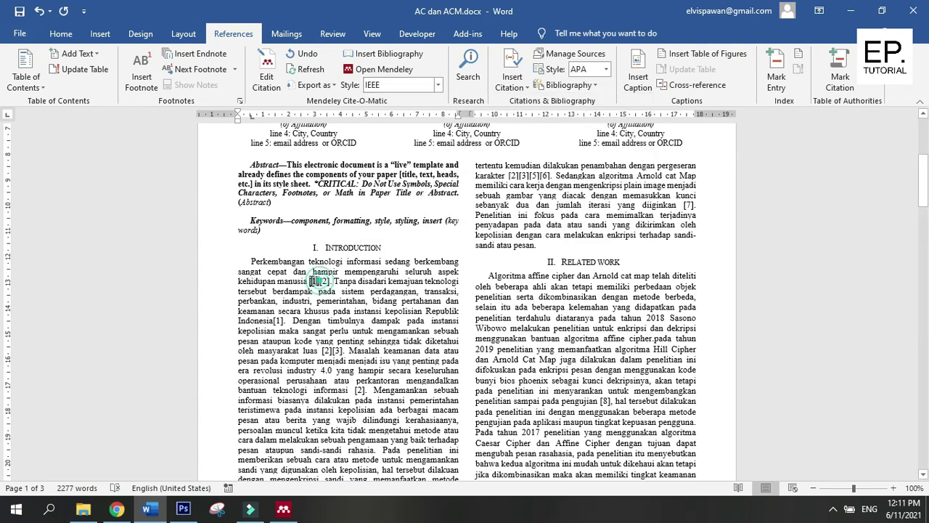
Step: Apply the American Medical Association citation style, importing missing references into My Library, accepting the duplicate choices and restoring cited documents from trash
left_click(438, 85)
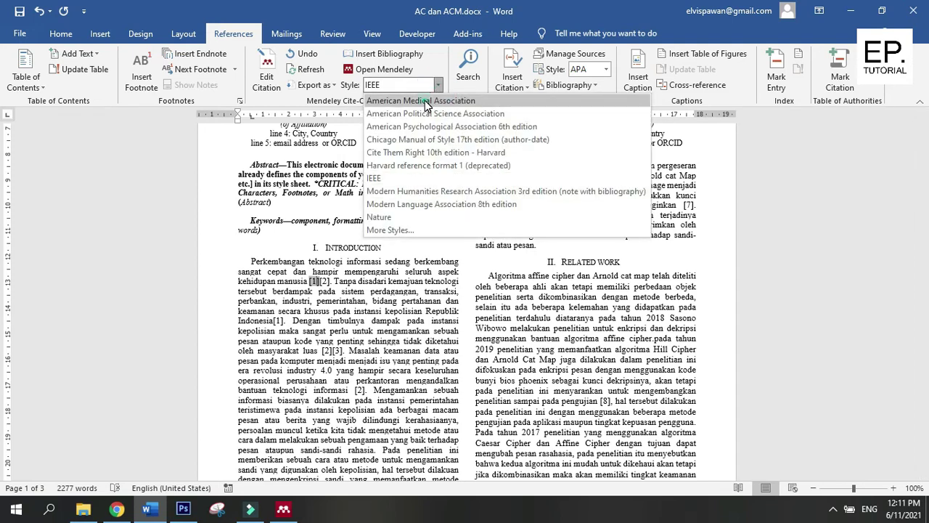
left_click(426, 102)
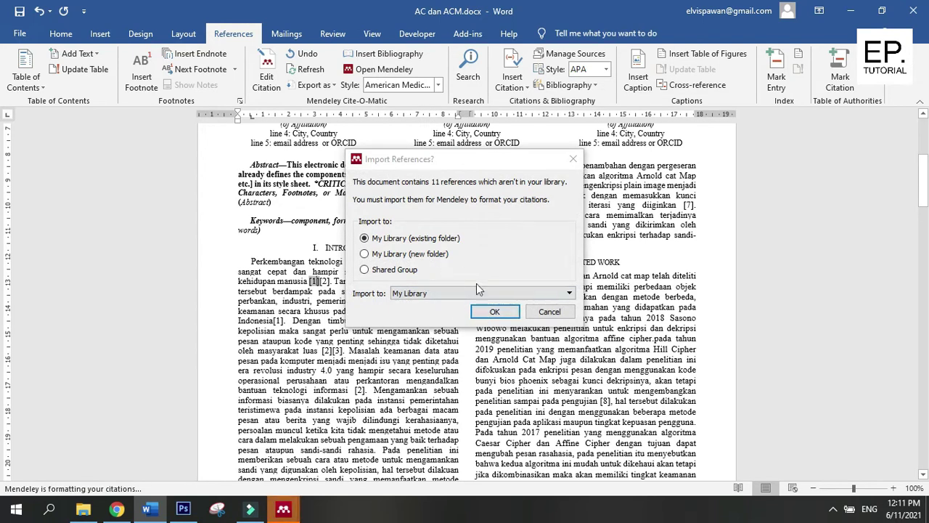
left_click(494, 312)
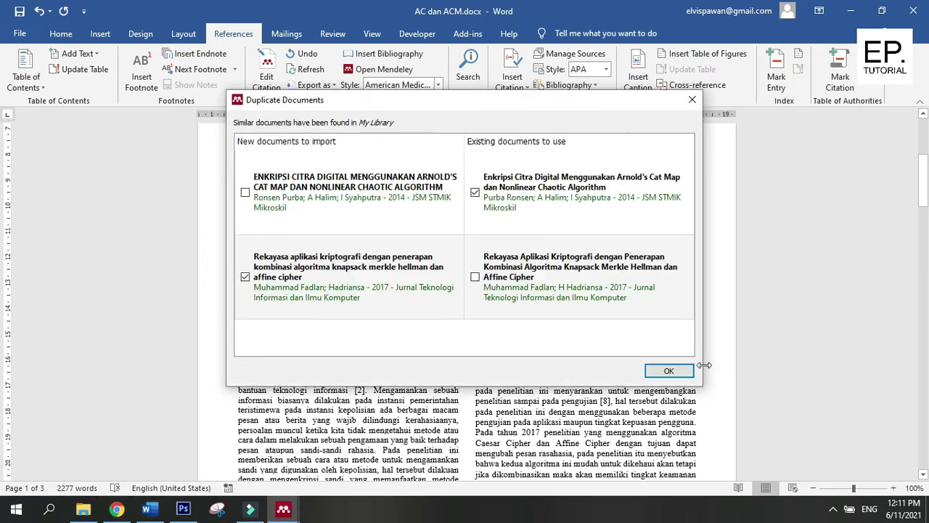
left_click(669, 371)
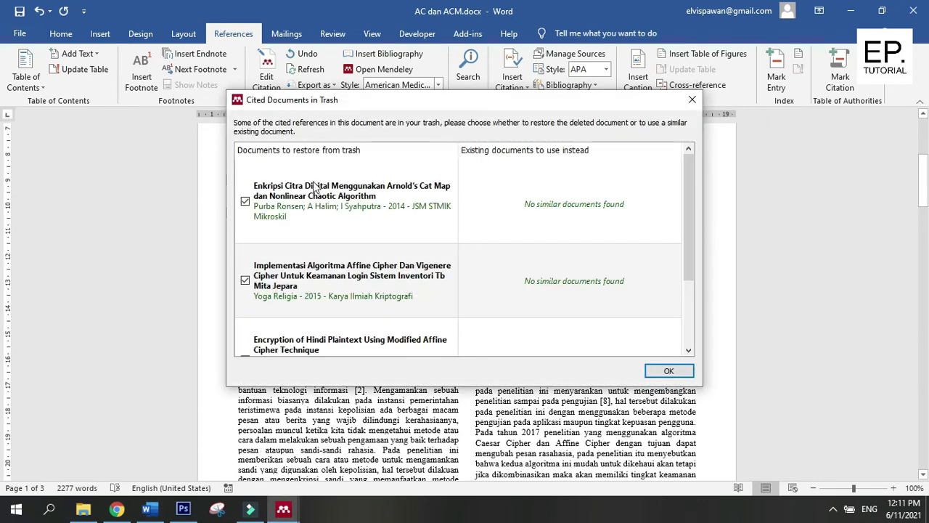
left_click(669, 371)
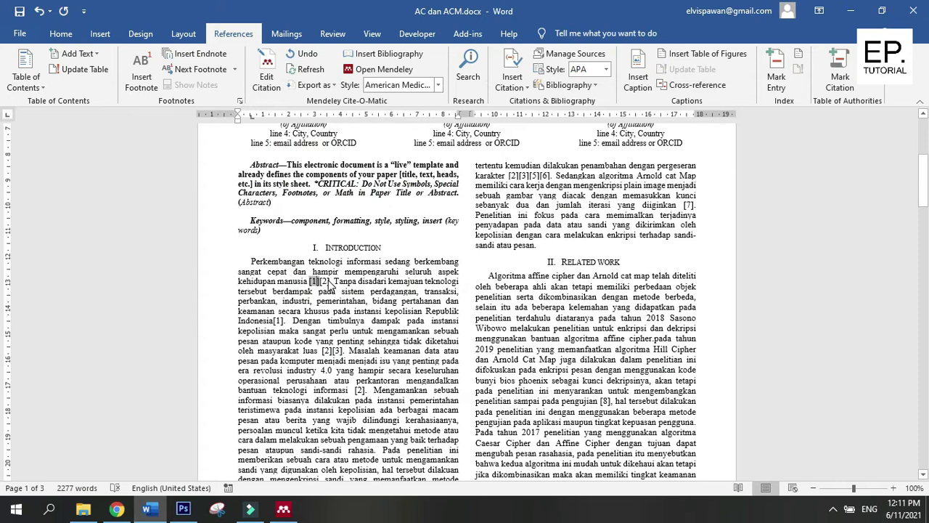
left_click(325, 283)
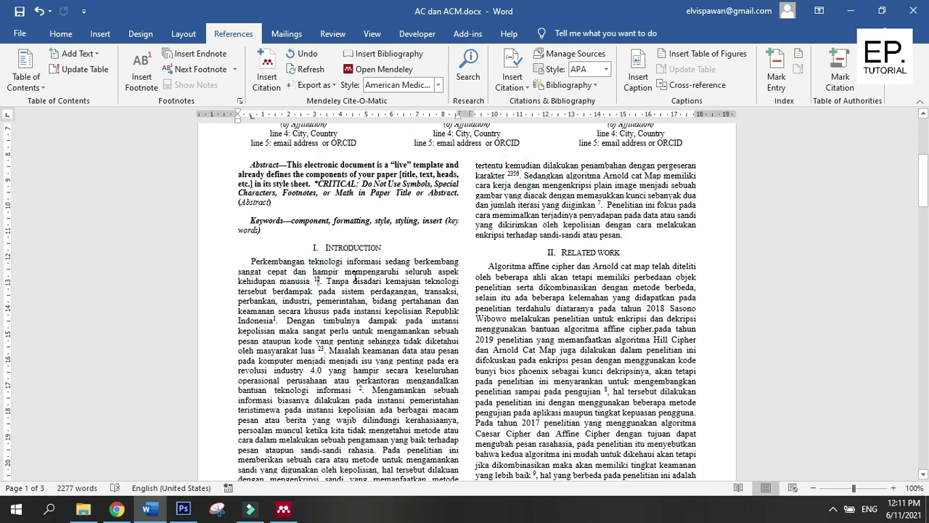
Step: Try the Harvard reference format 1 (deprecated) style on the citations, and set the Mendeley citation style back to IEEE
left_click(438, 85)
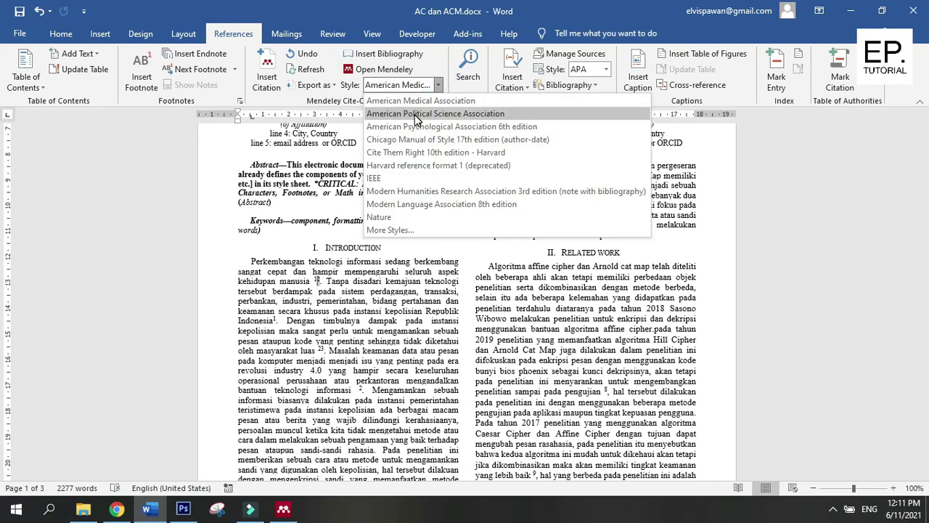
left_click(416, 165)
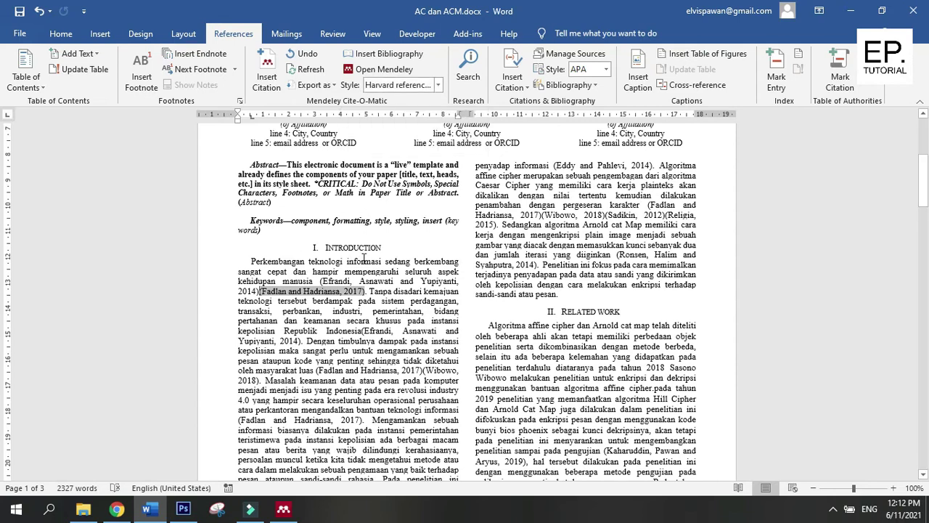
left_click(437, 85)
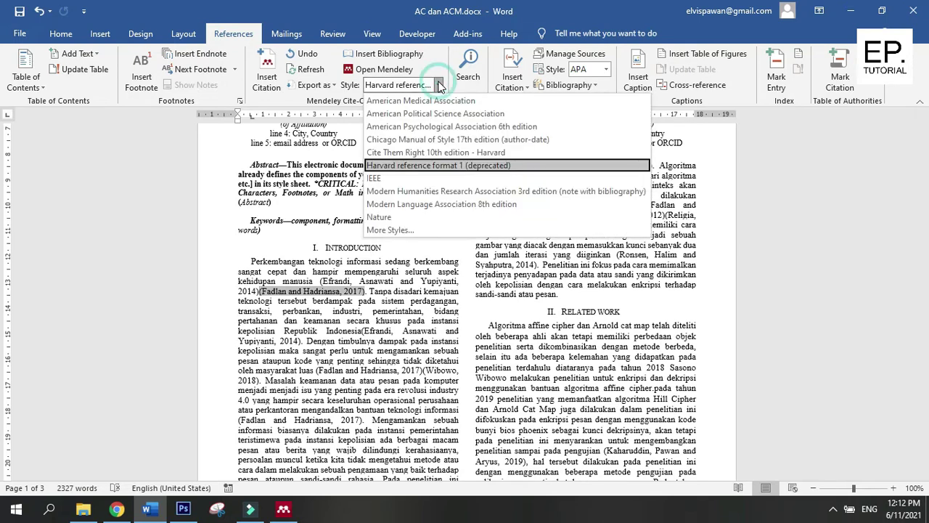
left_click(373, 177)
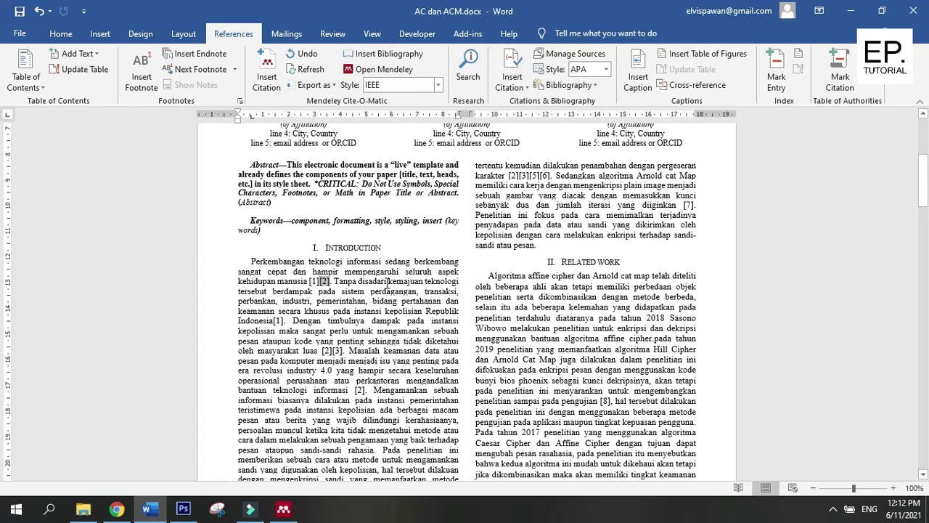
Step: Start a new Mendeley citation directly after citation [2] in the first sentence of the Introduction
left_click(331, 283)
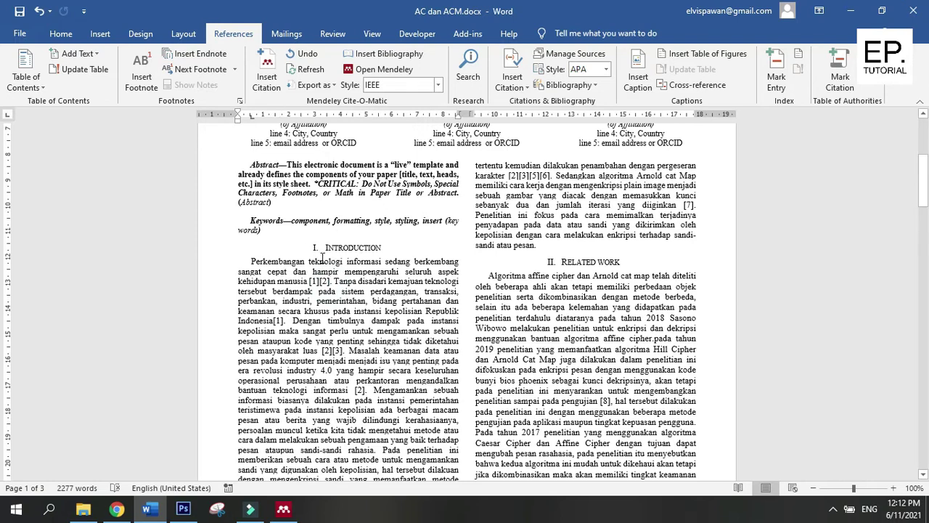
left_click_drag(251, 261, 318, 282)
left_click(324, 283)
left_click(330, 280)
left_click(267, 85)
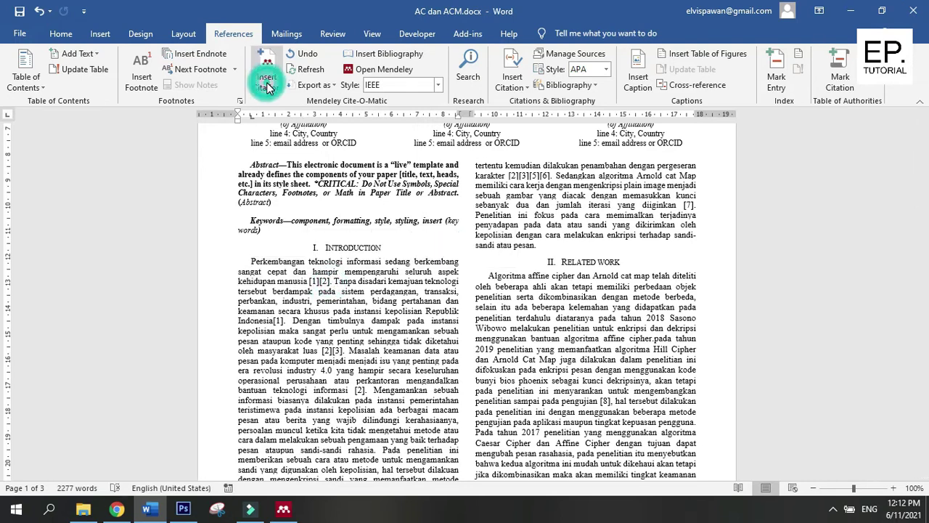
left_click(267, 86)
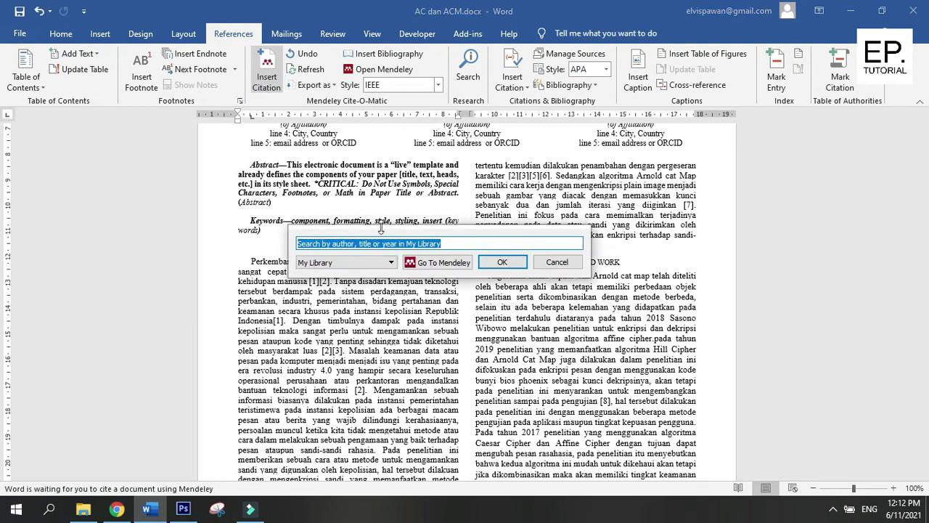
type("e")
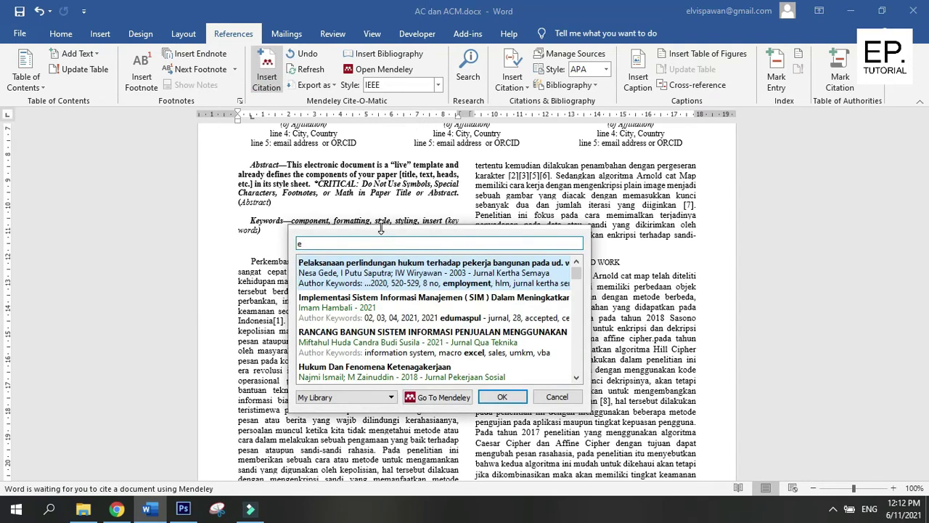
key("BackSpace")
type("elvis")
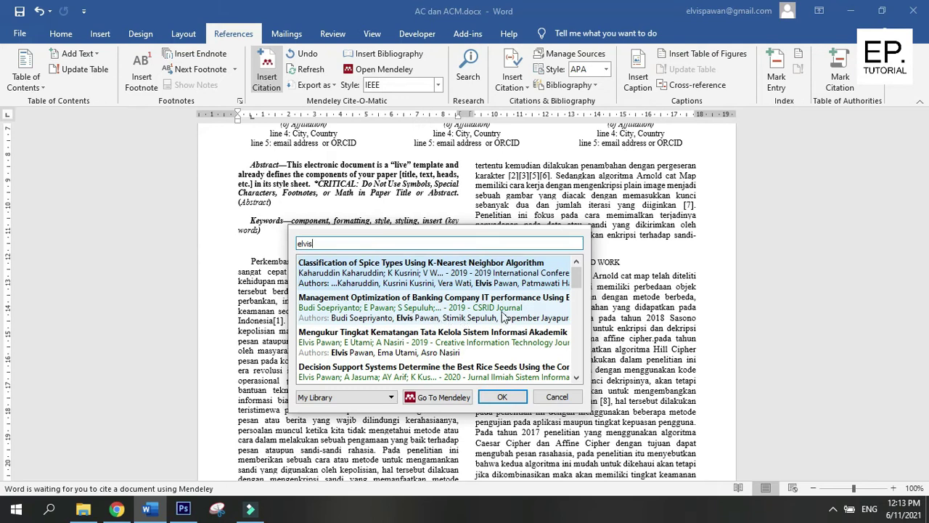
mouse_move(577, 274)
left_mouse_down()
mouse_move(579, 289)
mouse_move(578, 274)
left_mouse_up()
left_click(382, 305)
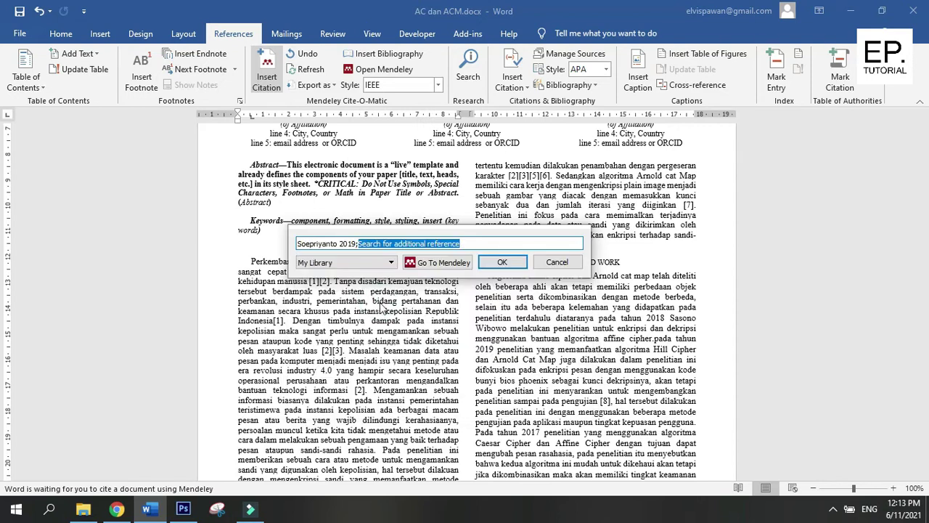
left_click(510, 241)
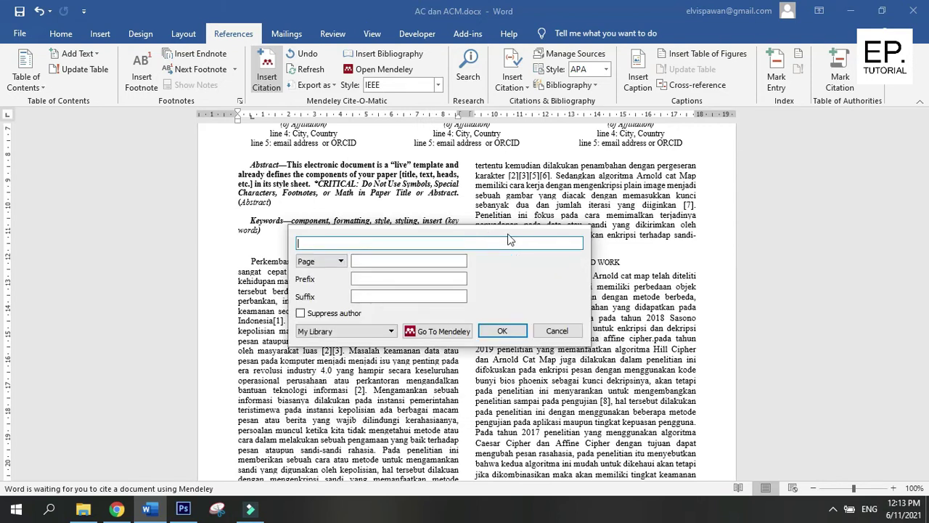
Step: Search My Library by author name and cite the 2019 paper "Kombinasi Arnold Cat Map dan Modifikasi Hill Cipher"
type("elvis")
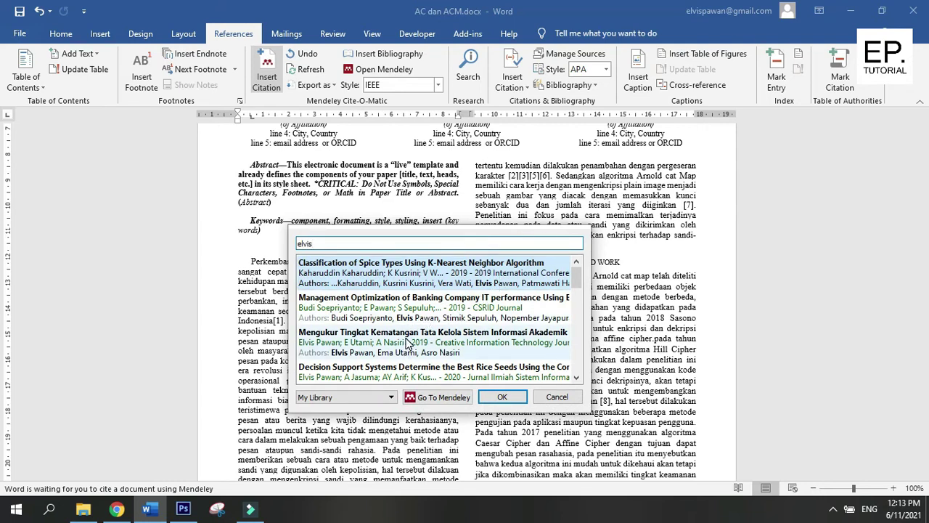
scroll(417, 323, "down", 3)
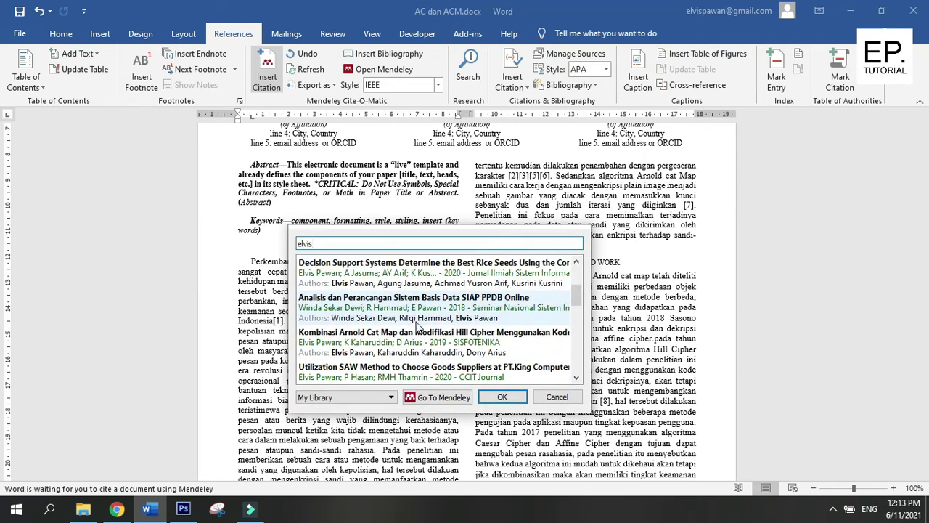
scroll(417, 328, "down", 1)
double_click(418, 308)
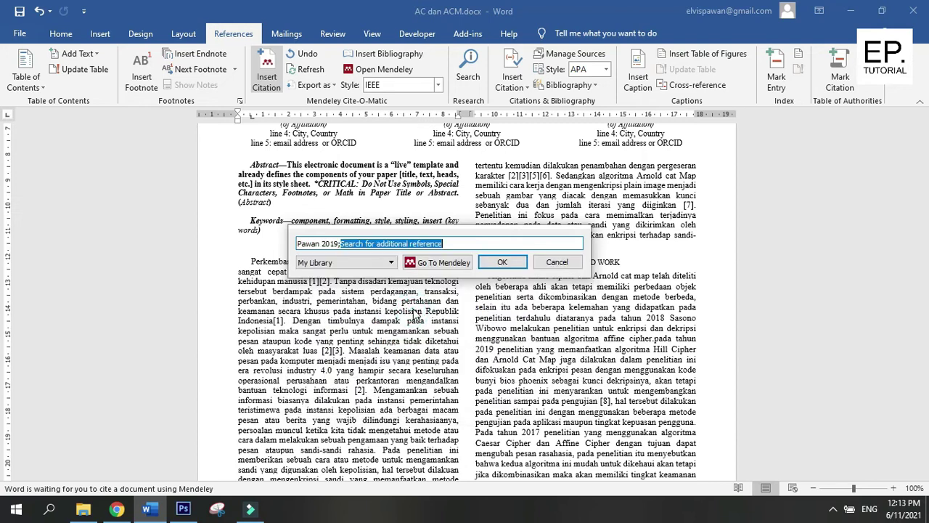
left_click(501, 264)
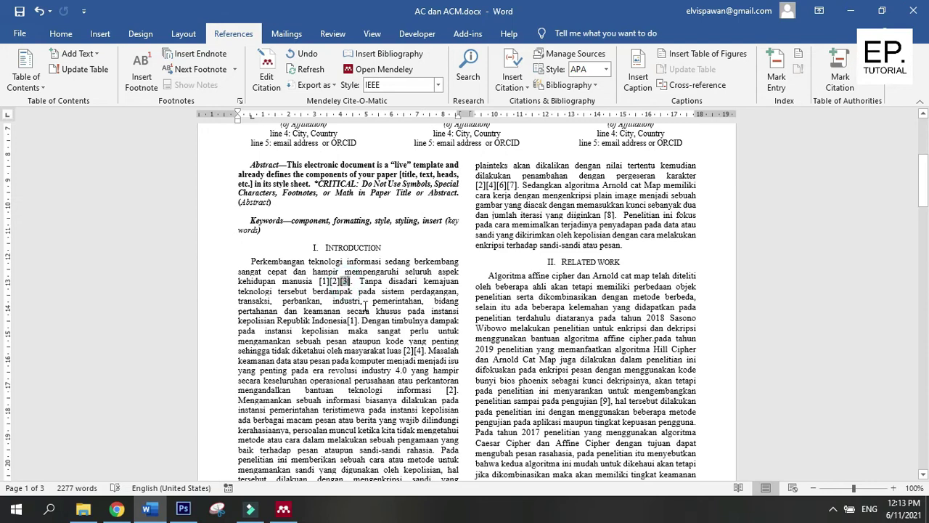
Step: Examine the numbering of citations [1], [2] and [3] in the Introduction's first sentence and the citations further on
scroll(346, 291, "up", 3)
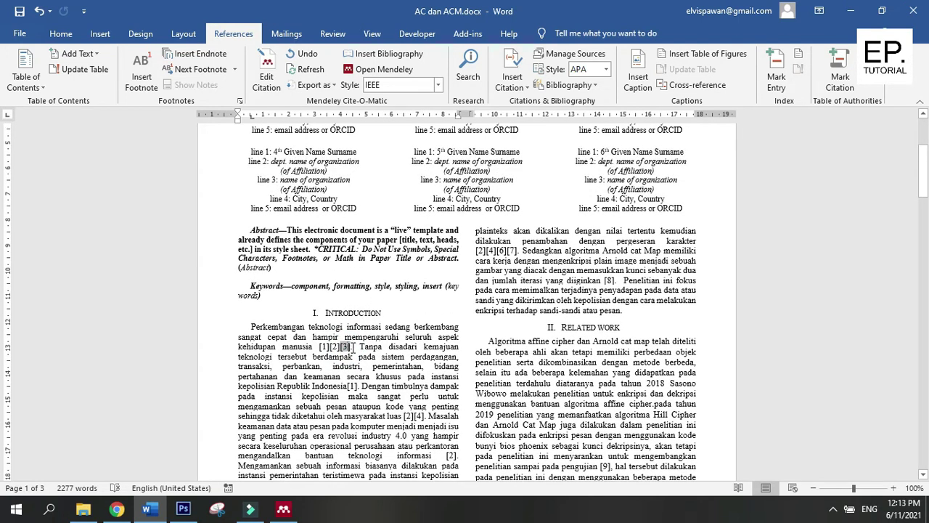
left_click(353, 347)
scroll(575, 360, "down", 3)
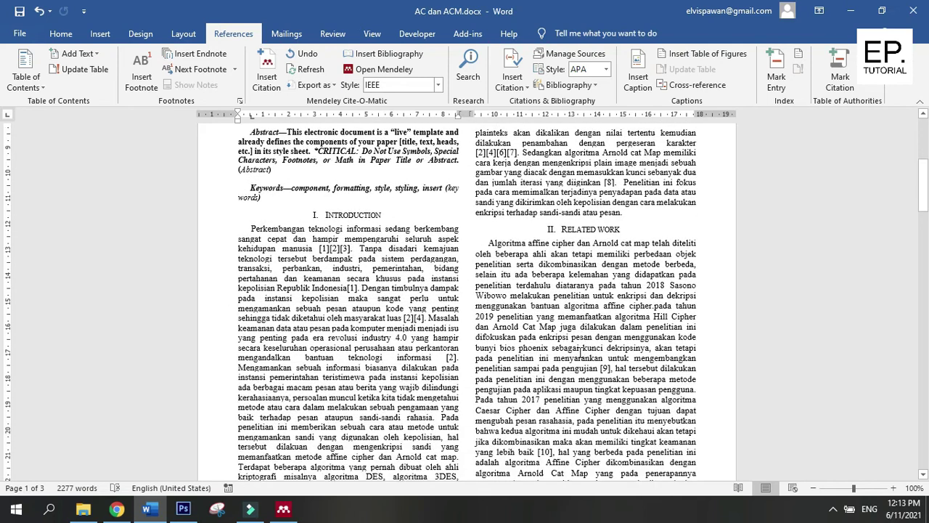
scroll(580, 361, "down", 1)
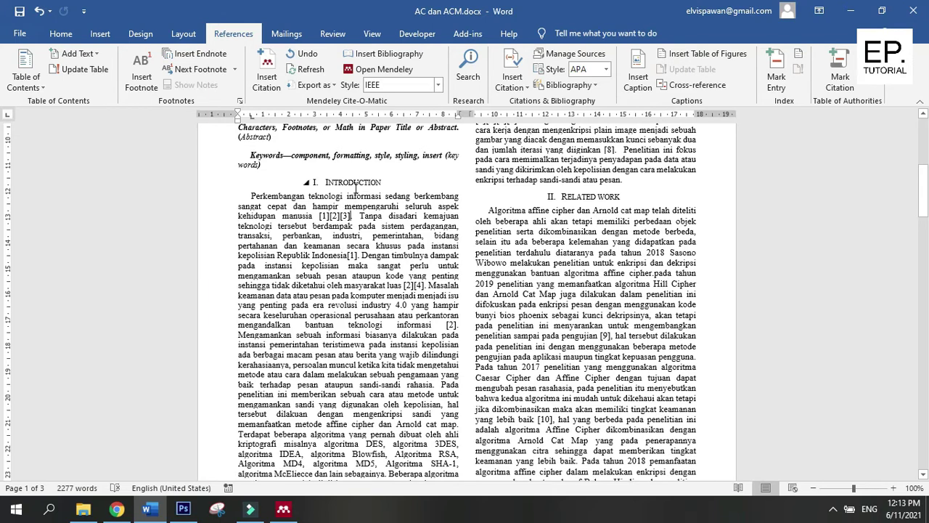
left_click(342, 216)
left_click(337, 218)
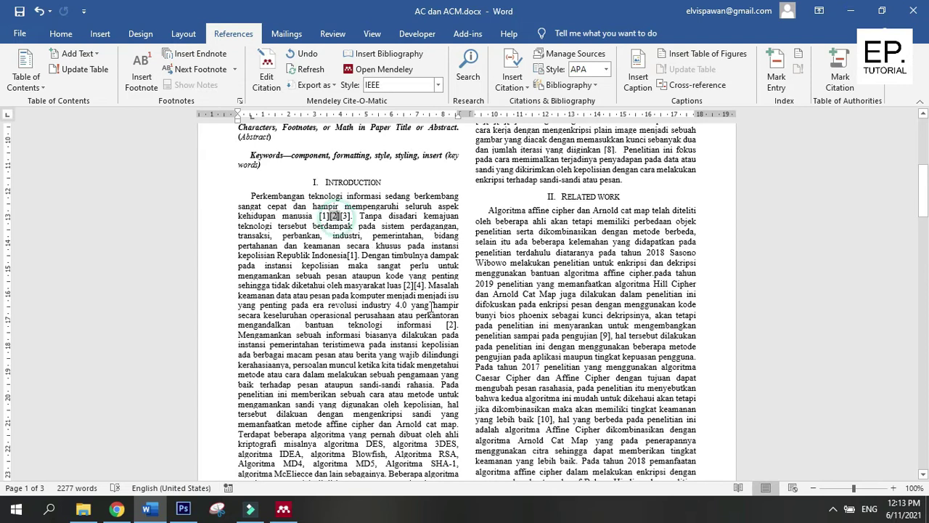
left_click(337, 216)
left_click(322, 220)
scroll(508, 253, "down", 1)
scroll(508, 252, "up", 4)
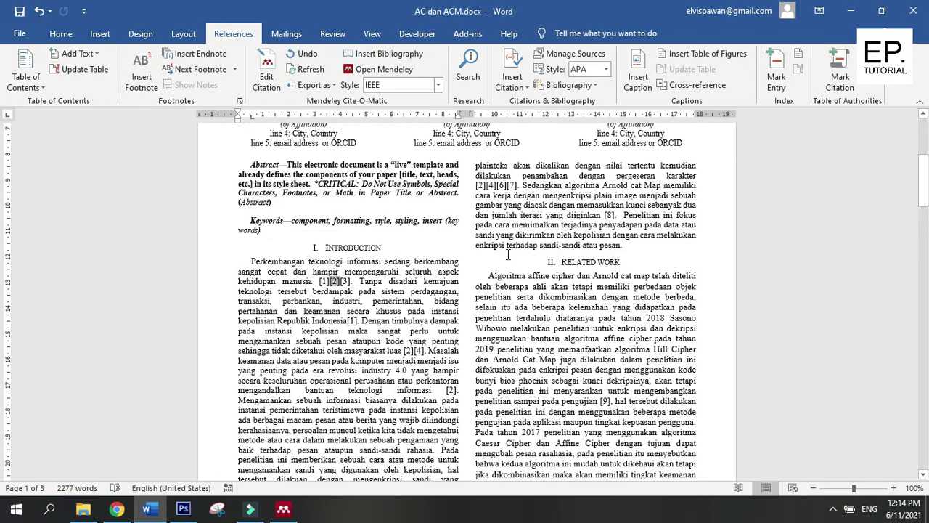
scroll(512, 255, "down", 4)
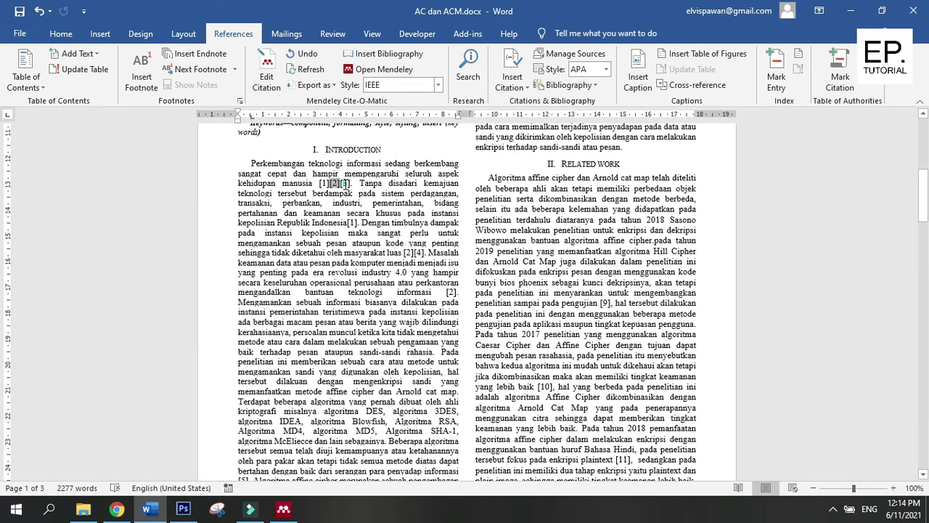
left_click(344, 184)
left_click(351, 183)
left_click(344, 184)
Step: Insert the Mendeley bibliography on a new line below the References heading on page 3
scroll(435, 216, "down", 15)
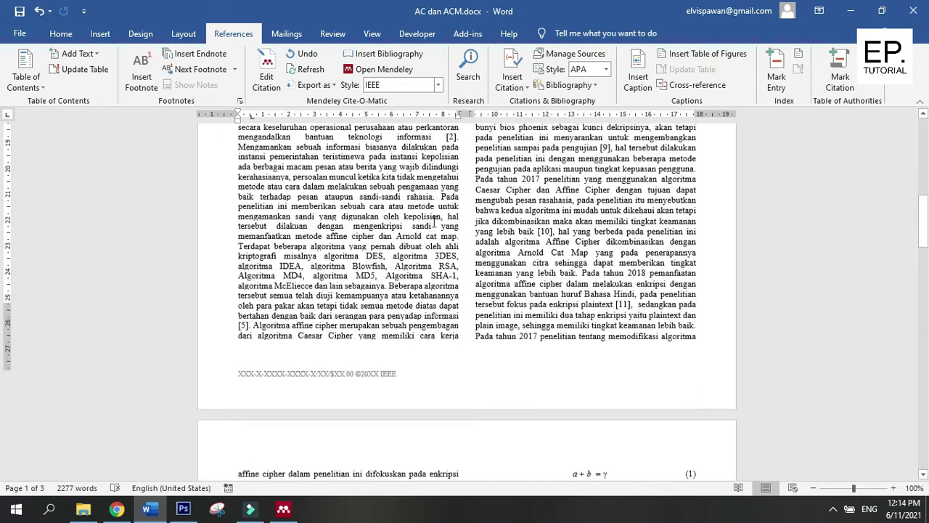
scroll(434, 238, "down", 15)
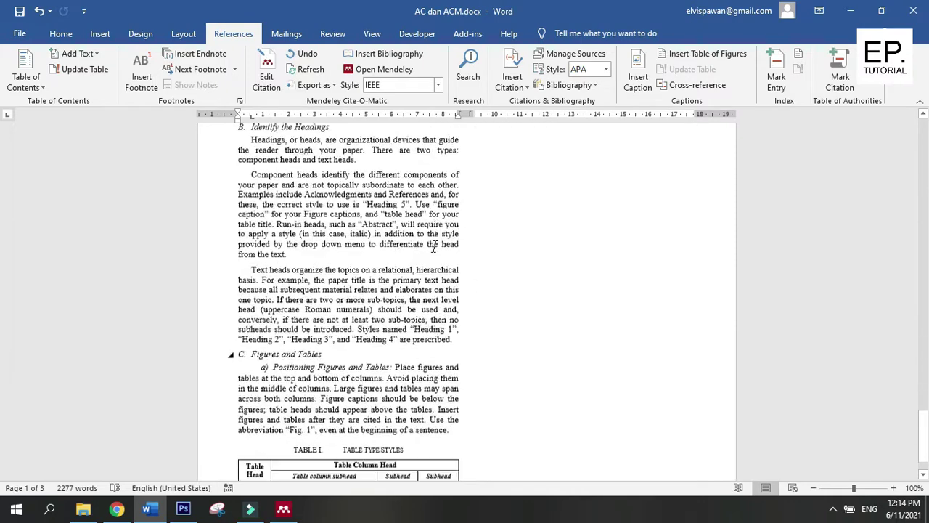
scroll(609, 218, "up", 6)
scroll(610, 218, "up", 3)
left_click(607, 207)
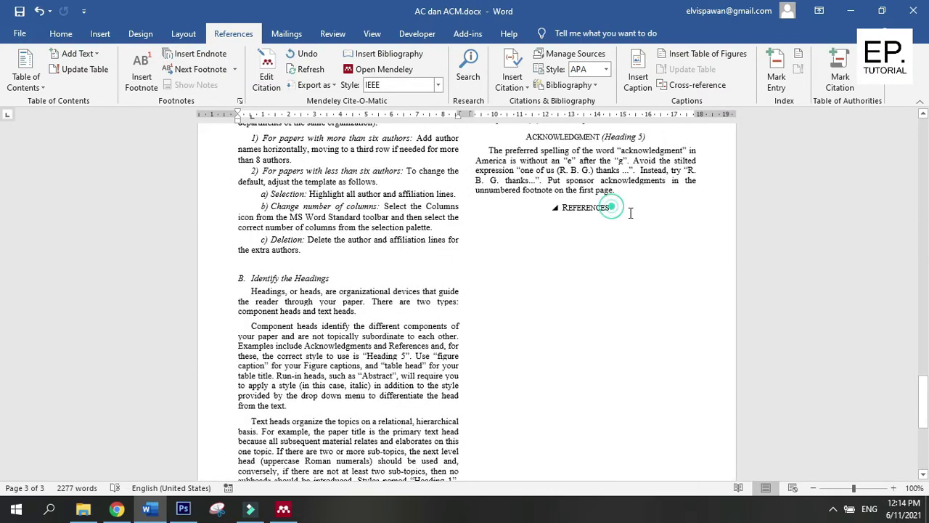
key("Return")
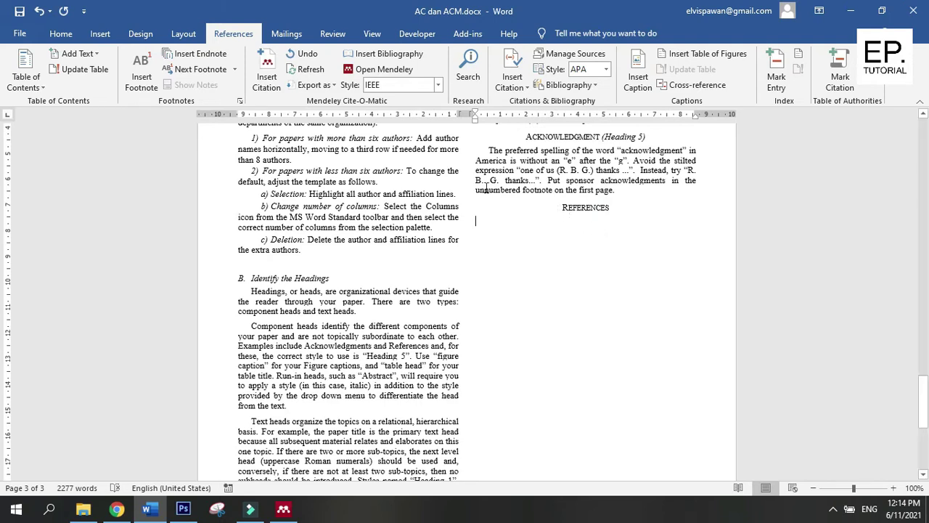
left_click(400, 55)
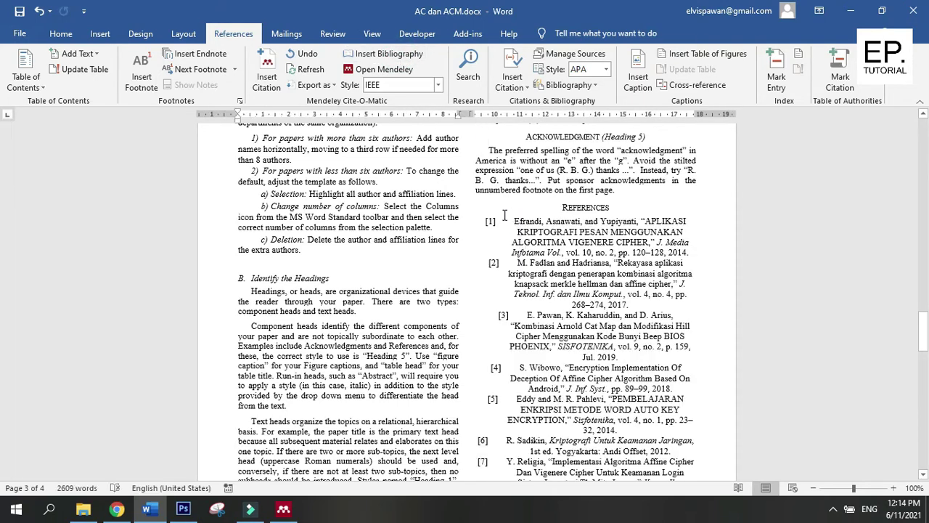
Step: Justify the entire bibliography under the References heading
left_click(483, 220)
scroll(404, 303, "down", 15)
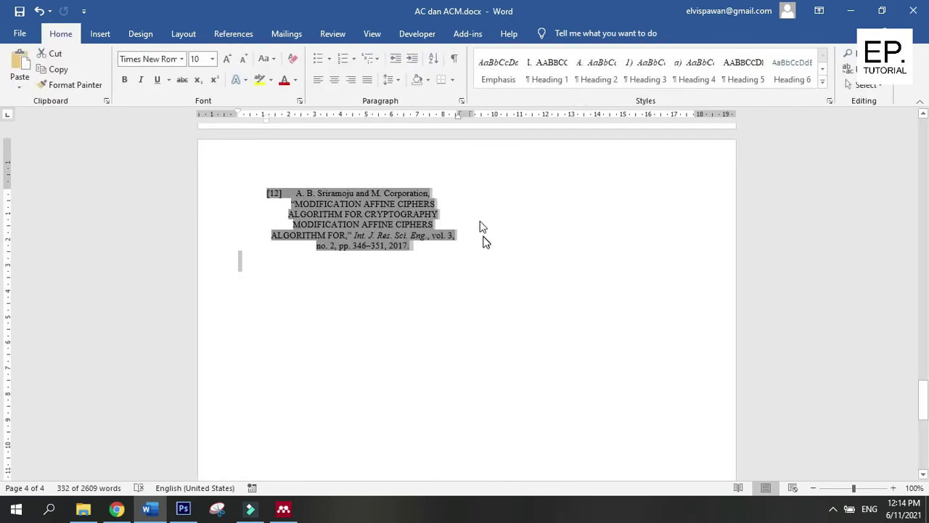
scroll(485, 239, "up", 5)
scroll(489, 229, "up", 8)
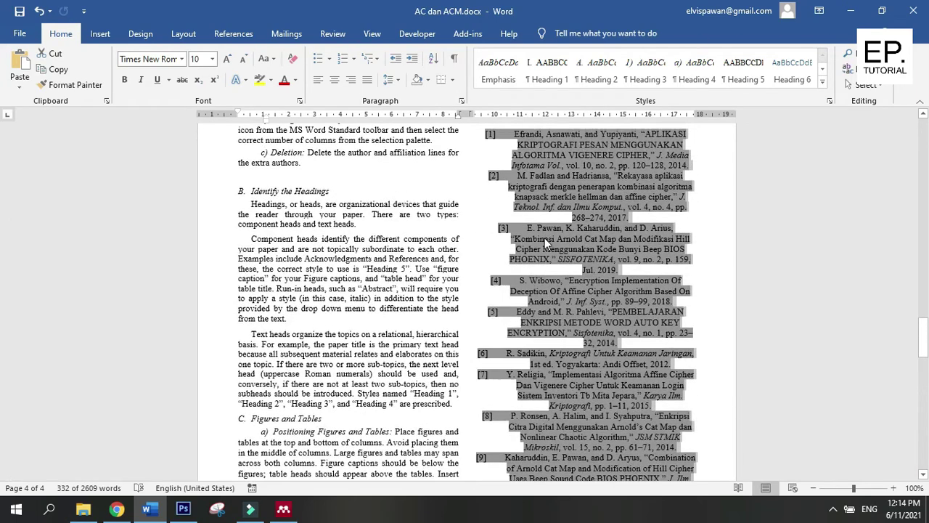
left_click(368, 82)
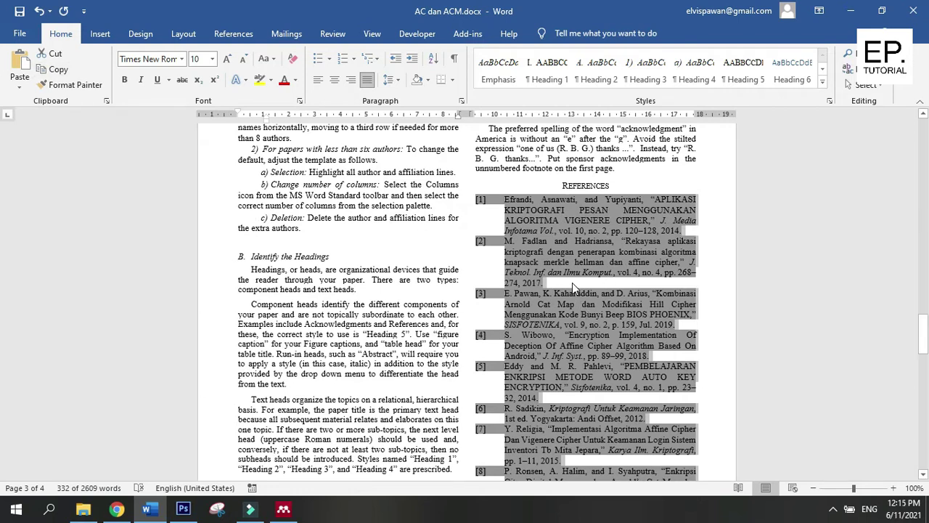
left_click(552, 282)
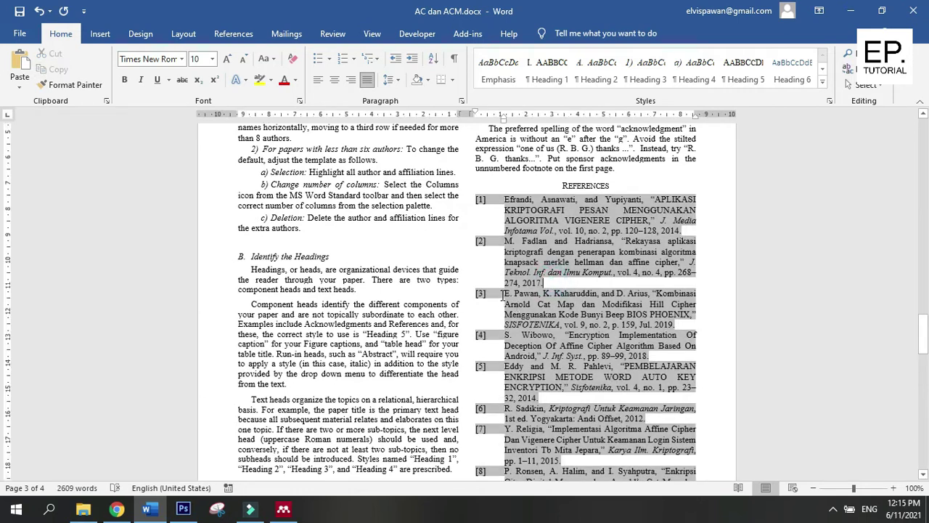
Step: Examine reference [3] and the rest of the bibliography, comparing the entries with the in-text citations up to [12]
left_click_drag(501, 293, 675, 325)
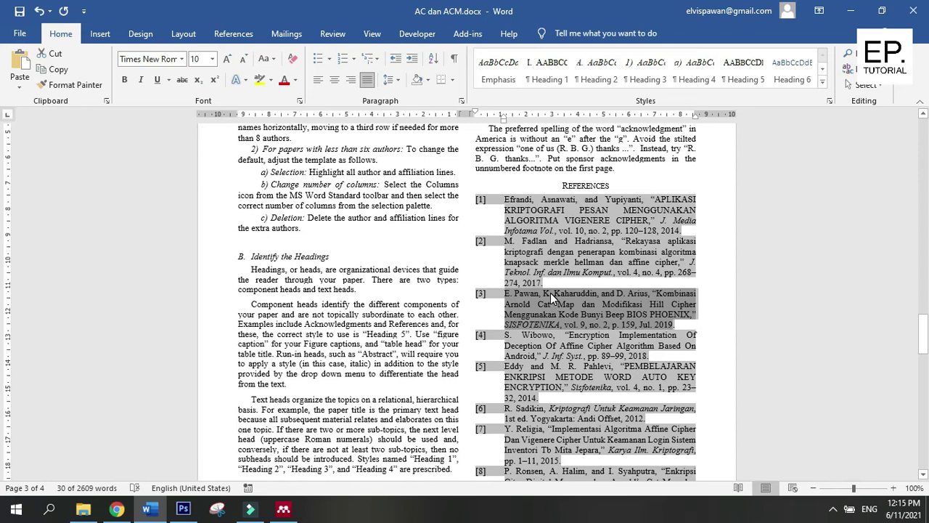
scroll(552, 298, "up", 7)
scroll(552, 298, "down", 8)
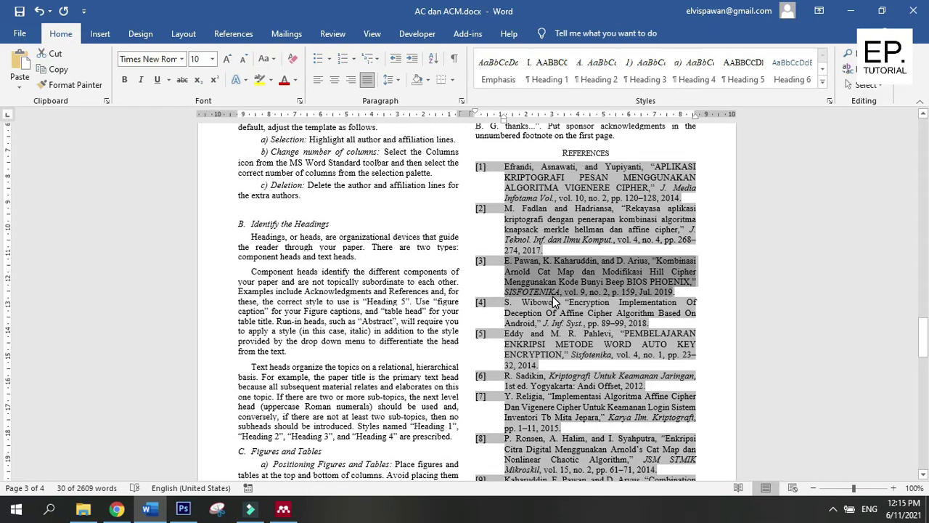
scroll(556, 301, "down", 15)
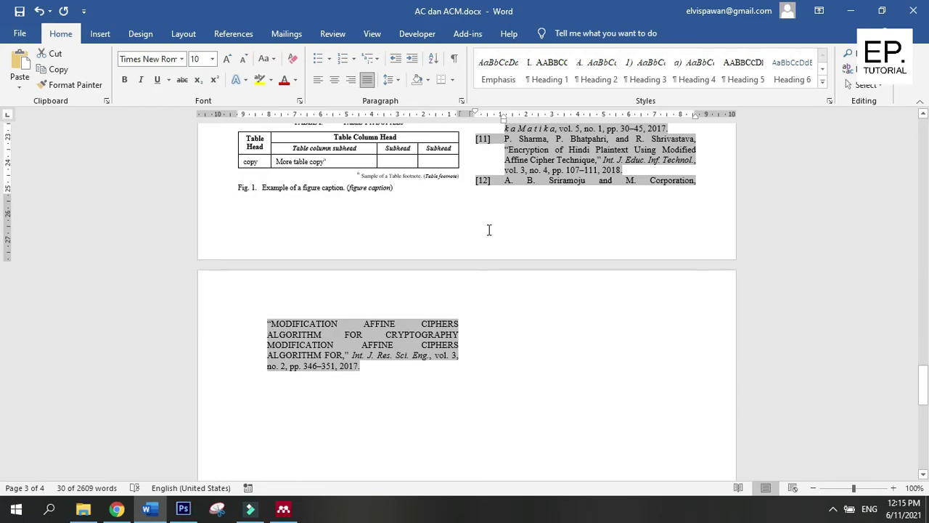
scroll(501, 245, "up", 18)
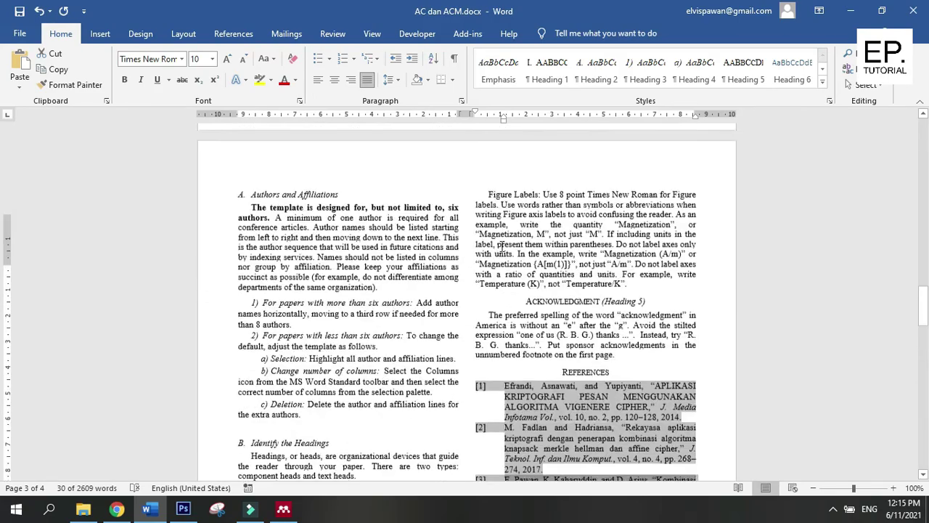
scroll(500, 245, "up", 20)
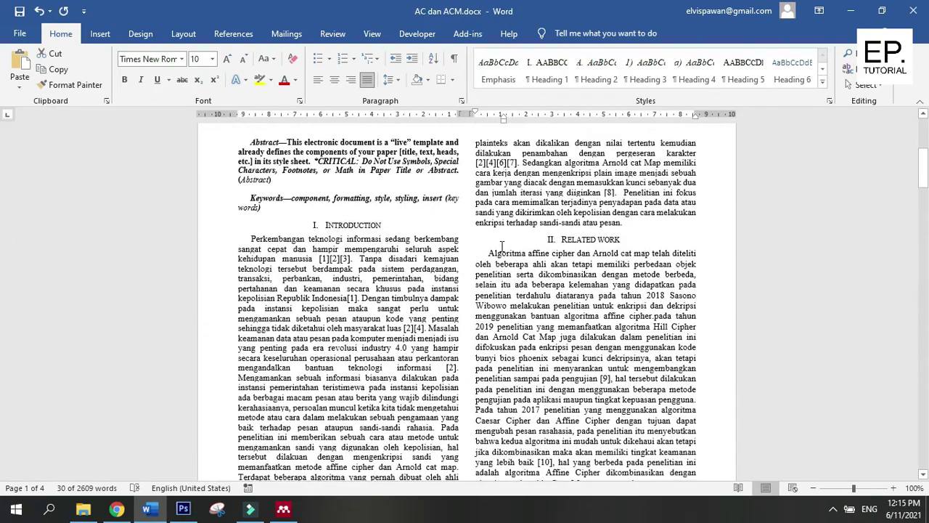
scroll(501, 246, "down", 1)
scroll(501, 246, "up", 3)
scroll(552, 291, "down", 8)
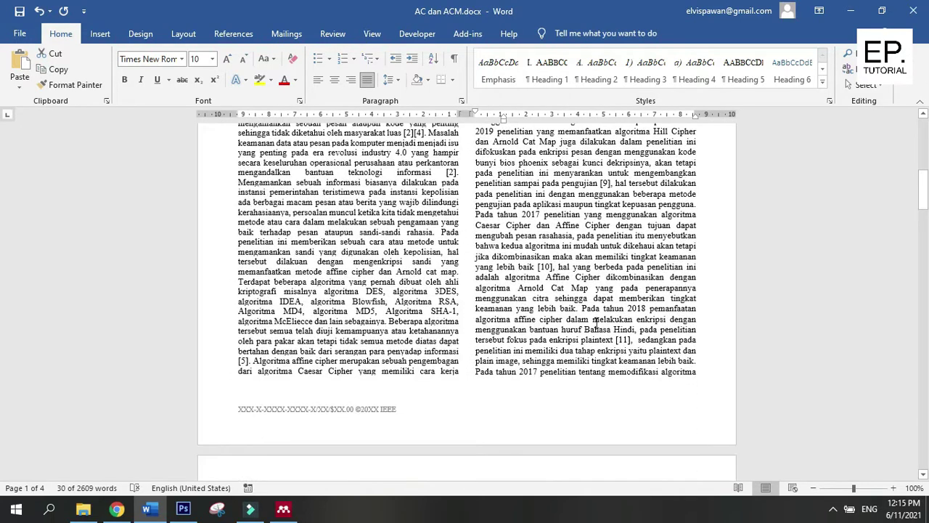
scroll(567, 341, "down", 8)
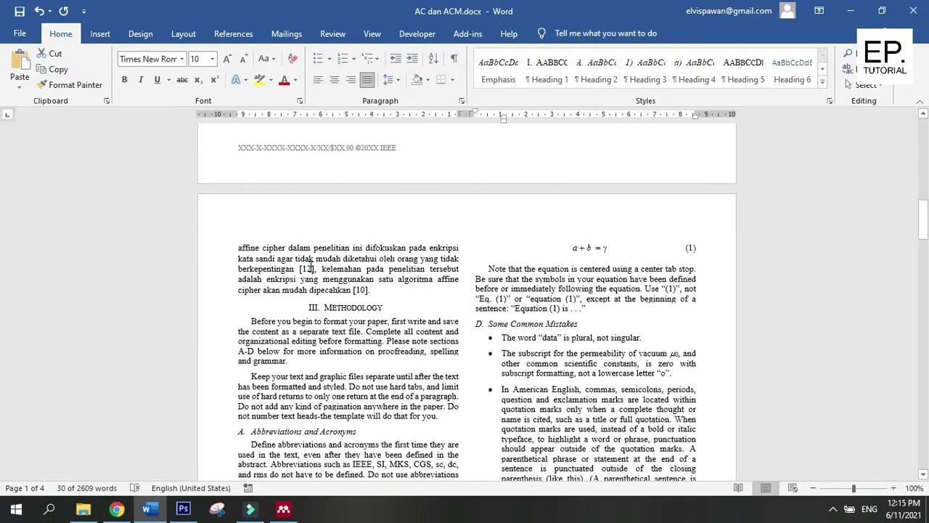
left_click(314, 268)
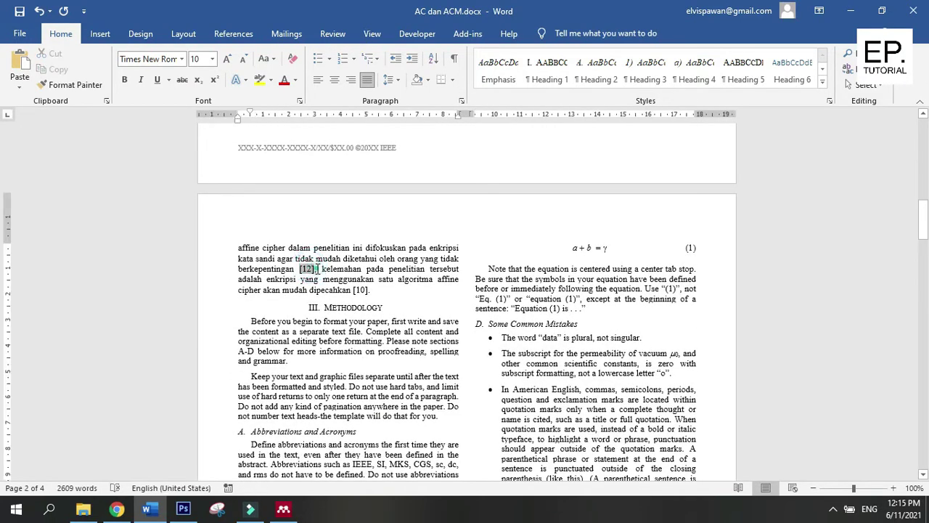
scroll(421, 298, "up", 10)
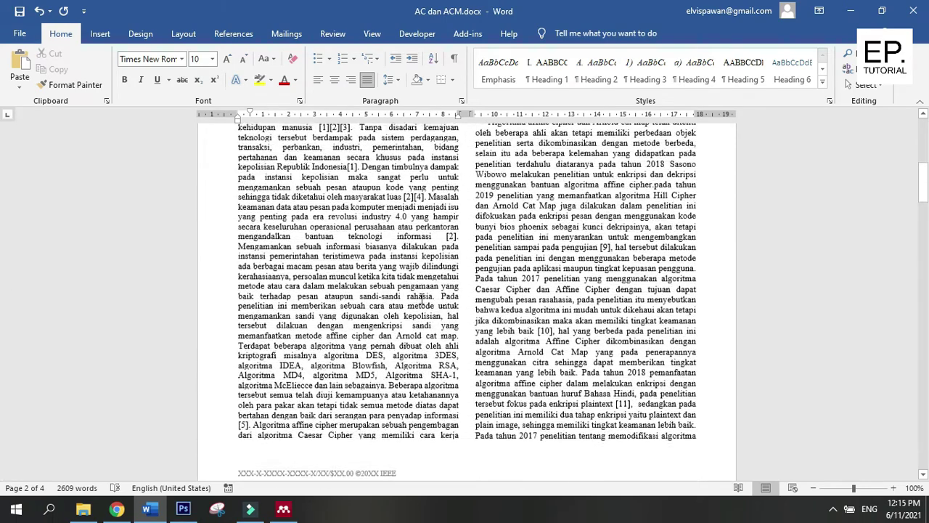
Step: Switch from the Word paper to Mendeley Desktop and show the thesis folder in the library
scroll(421, 296, "up", 5)
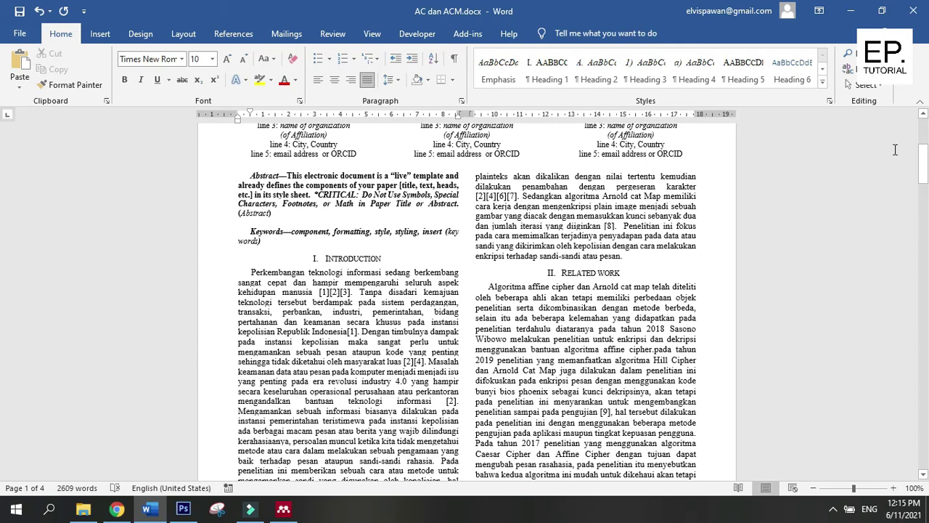
left_click_drag(924, 155, 924, 172)
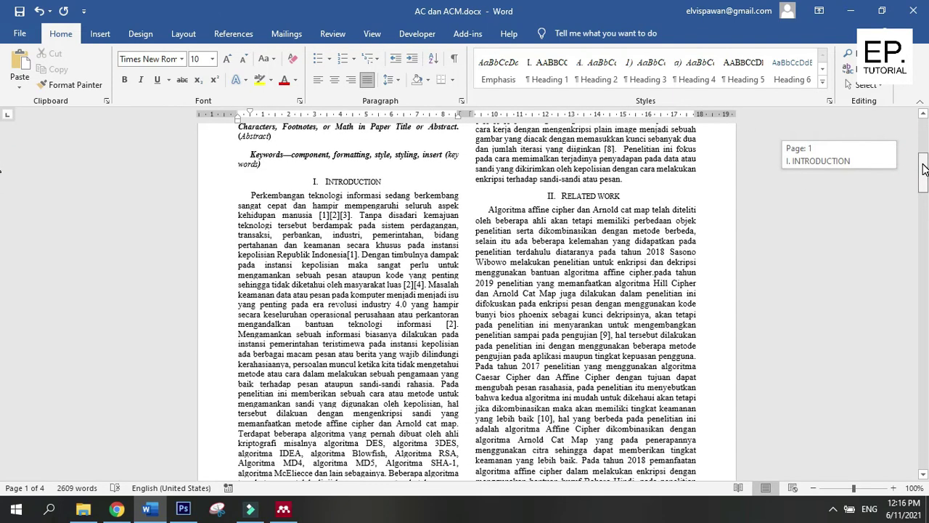
left_click(283, 510)
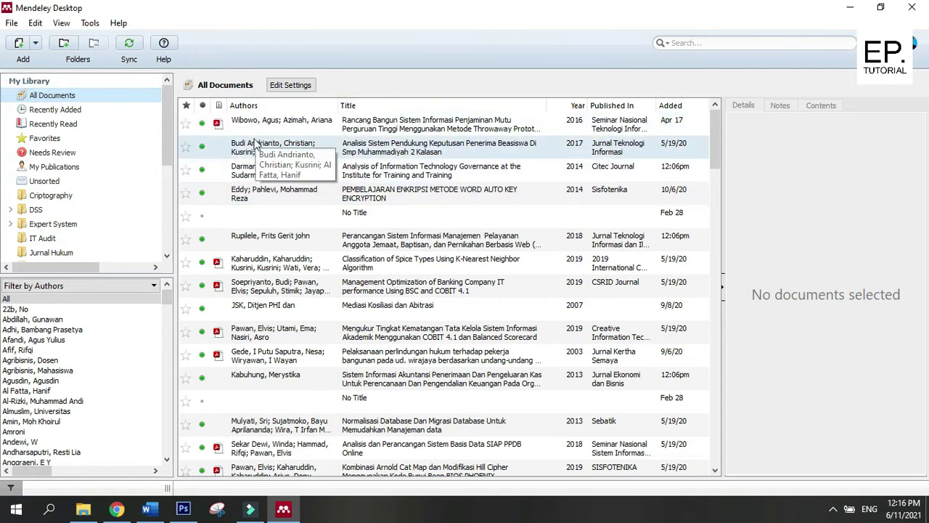
left_click_drag(168, 141, 164, 209)
left_click(51, 173)
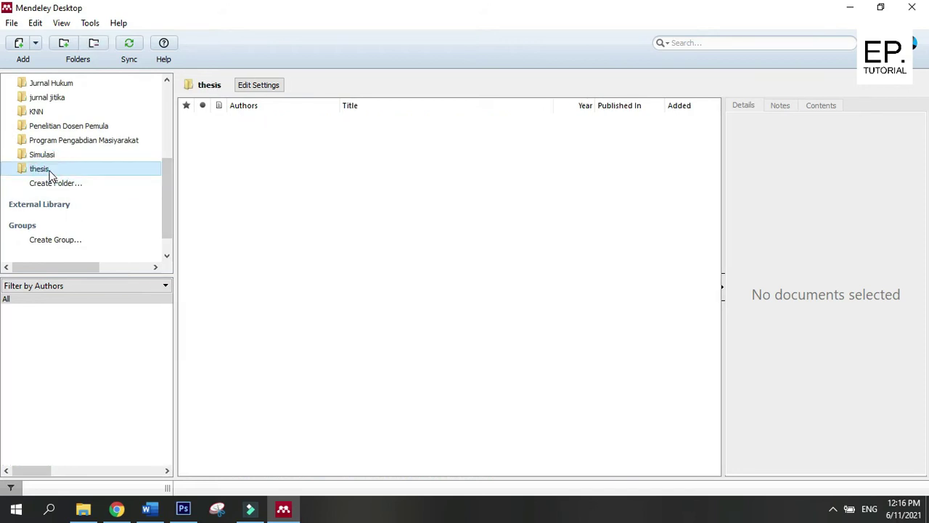
Step: Start adding files to the thesis folder and browse to the Downloads folder
left_click(12, 23)
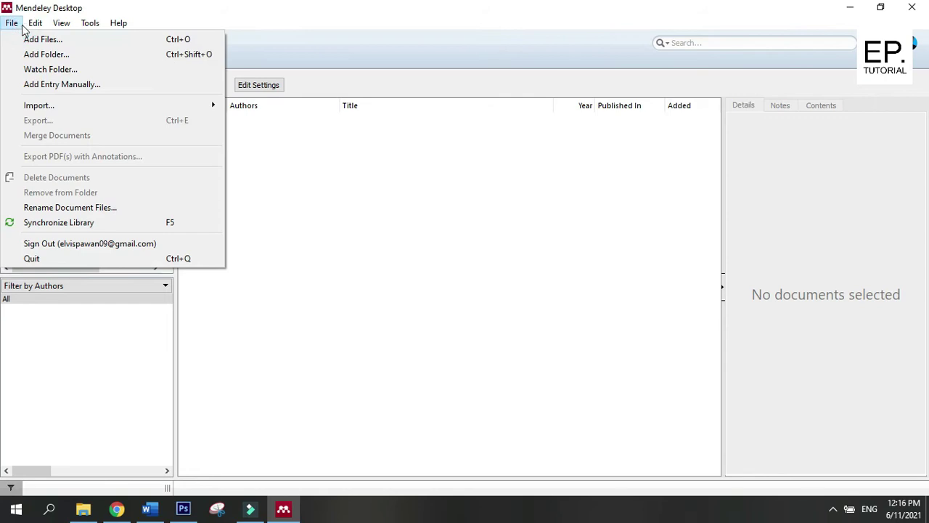
mouse_move(29, 26)
key("Escape")
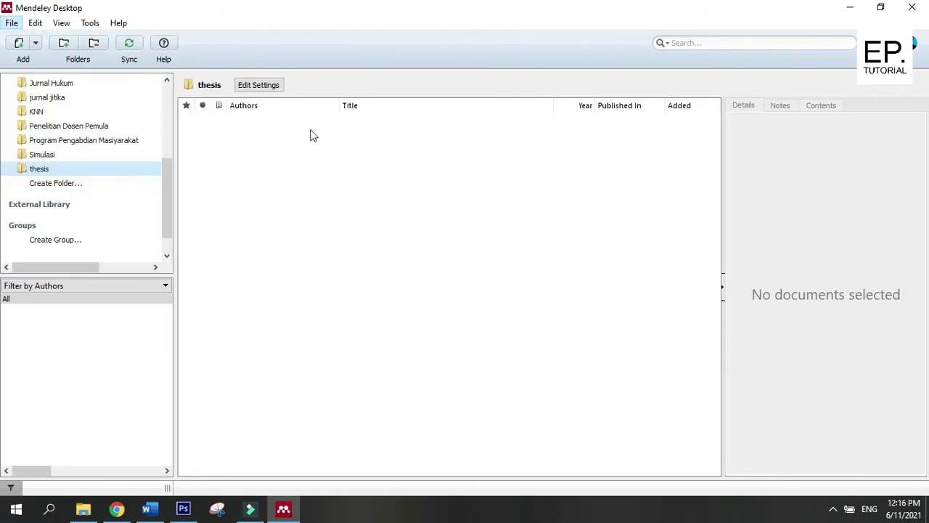
key("ctrl+o")
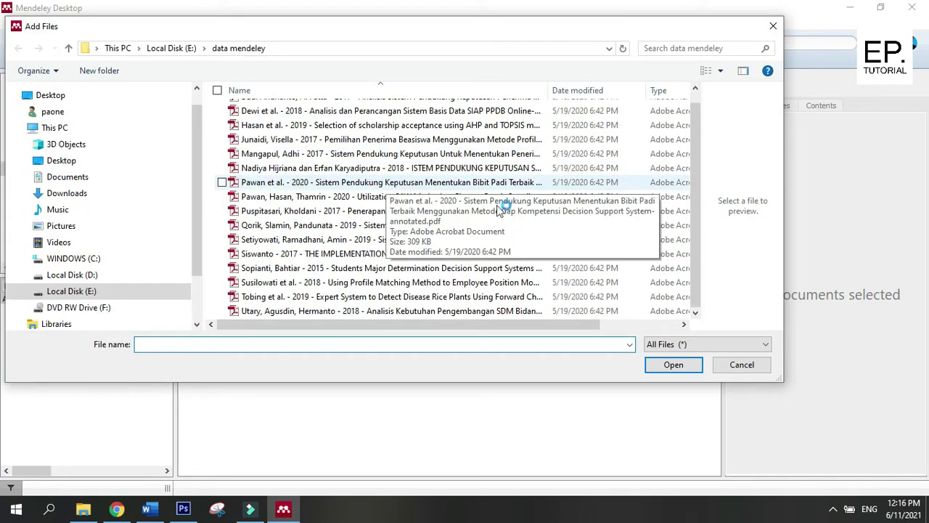
left_click(693, 234)
left_click_drag(694, 218, 698, 246)
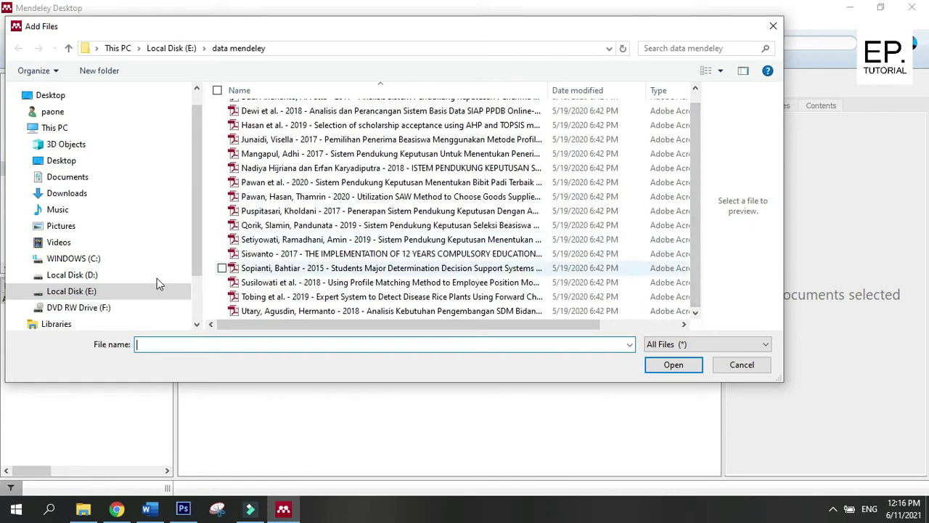
left_click(83, 278)
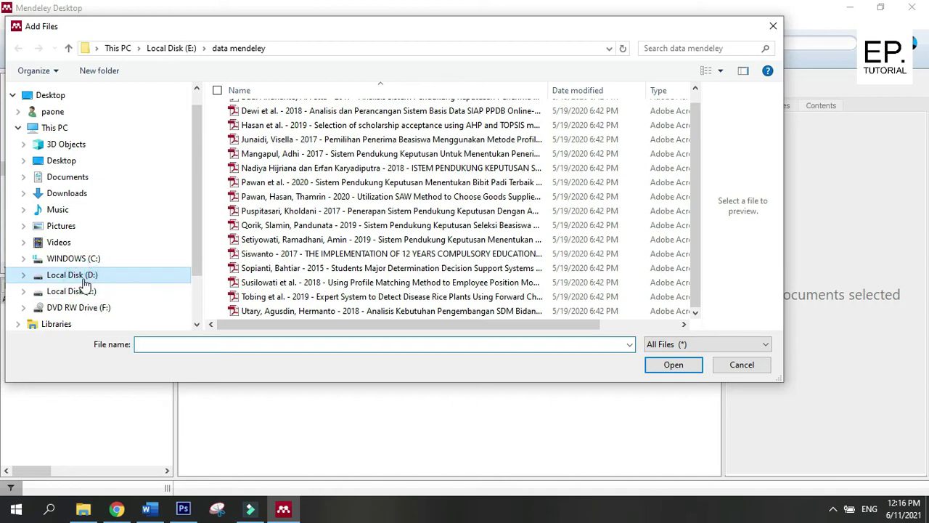
left_click(74, 201)
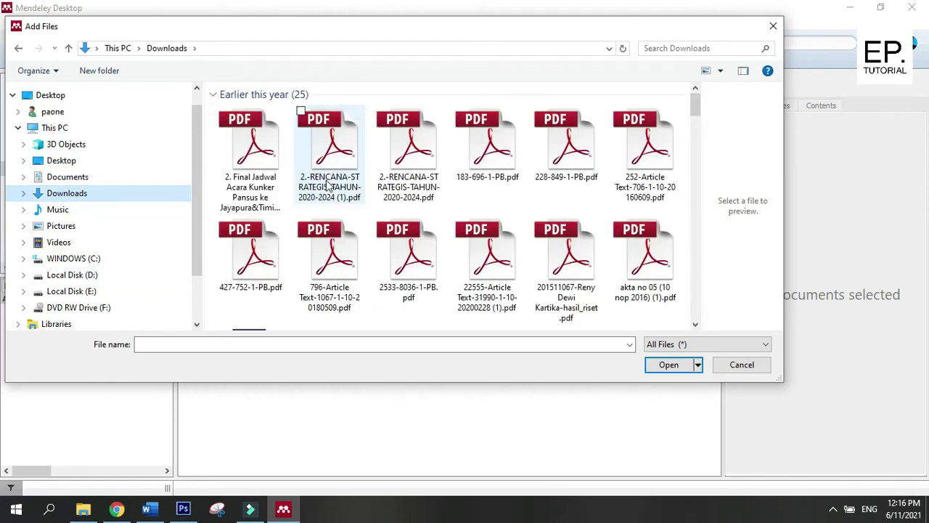
Step: Add the file 427-752-1-PB.pdf from Downloads to the thesis folder
scroll(419, 205, "down", 2)
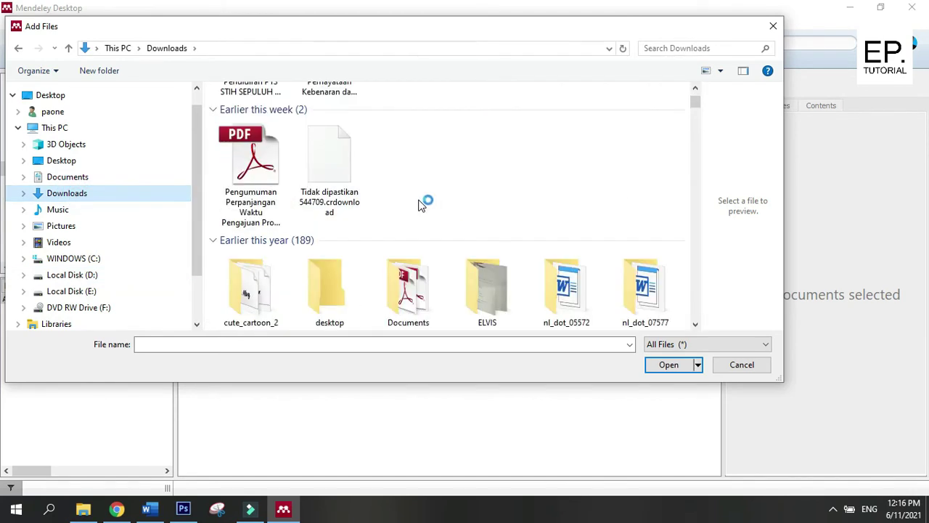
scroll(419, 206, "down", 2)
scroll(451, 211, "down", 3)
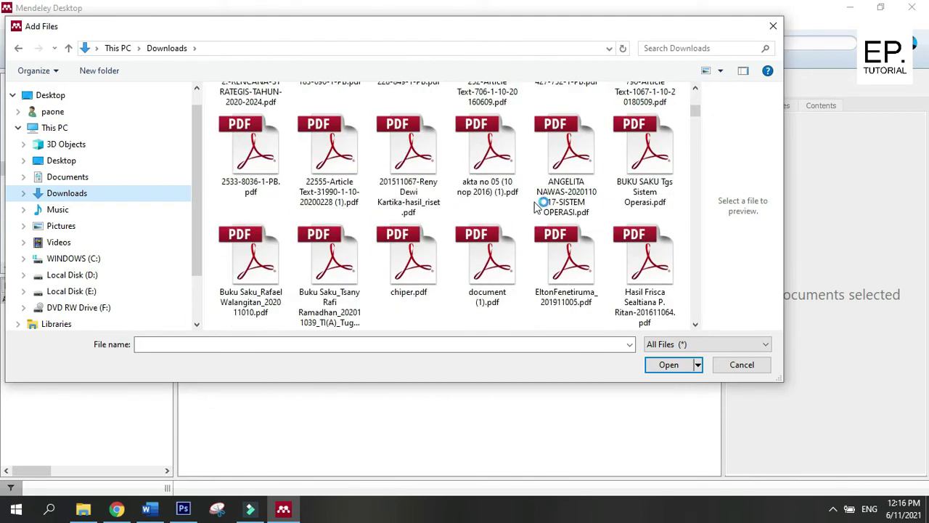
scroll(556, 193, "up", 2)
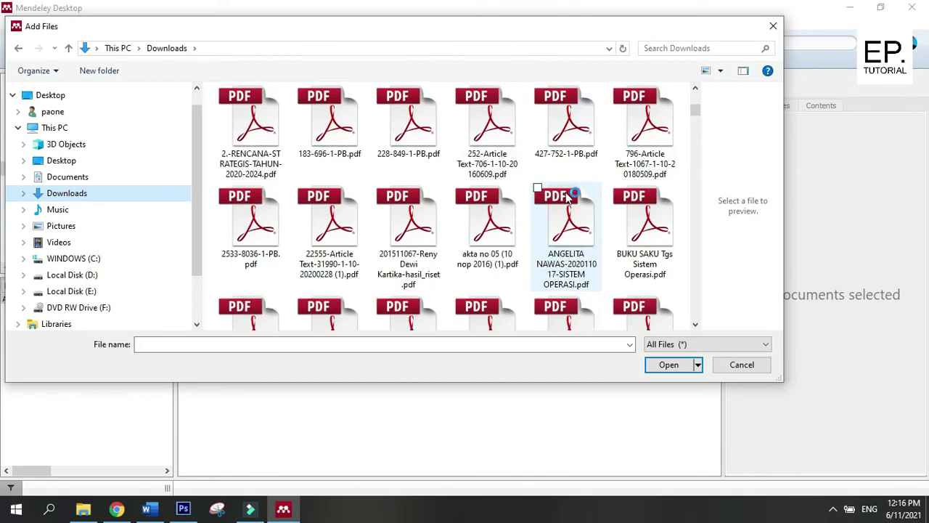
left_click(567, 153)
left_click(661, 365)
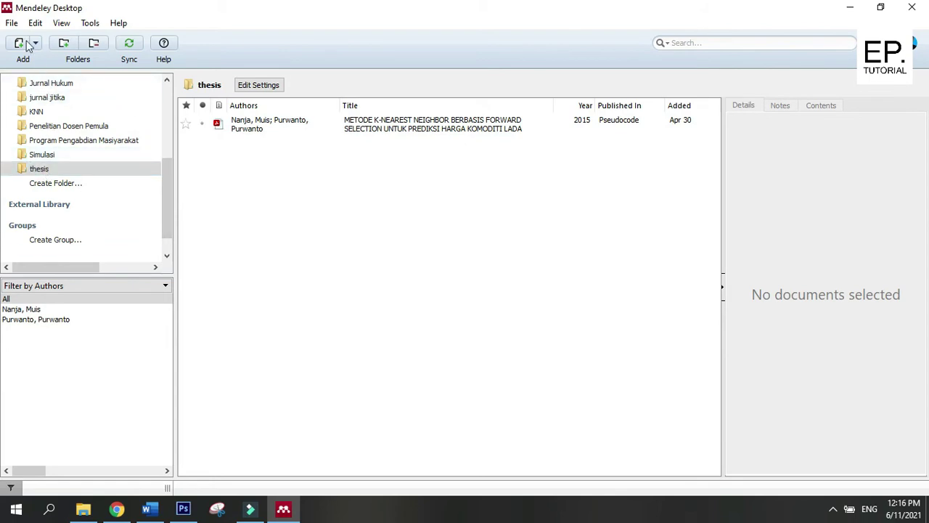
left_click(12, 23)
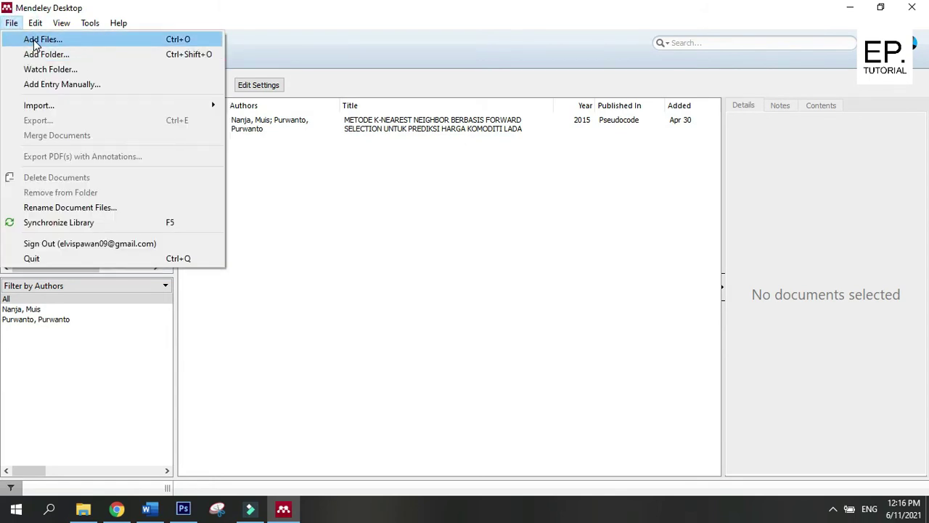
left_click(34, 41)
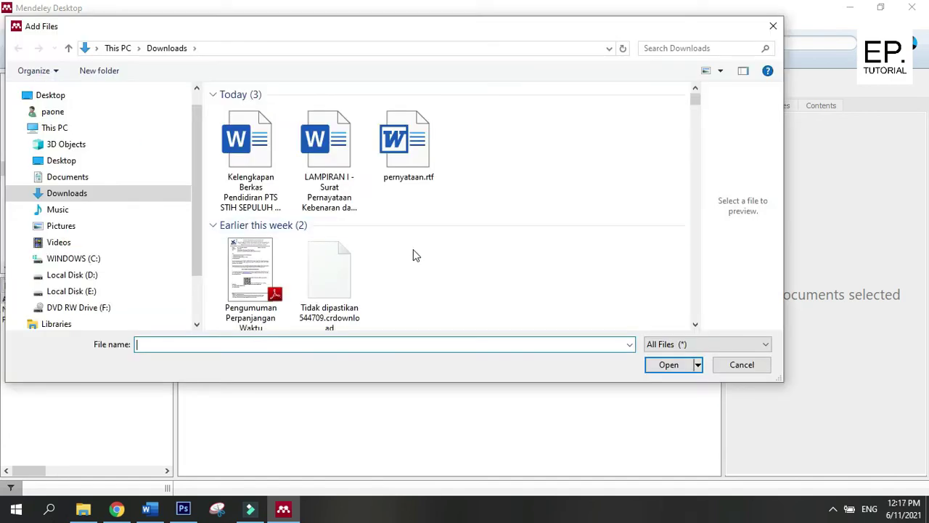
scroll(413, 253, "down", 3)
scroll(451, 264, "down", 5)
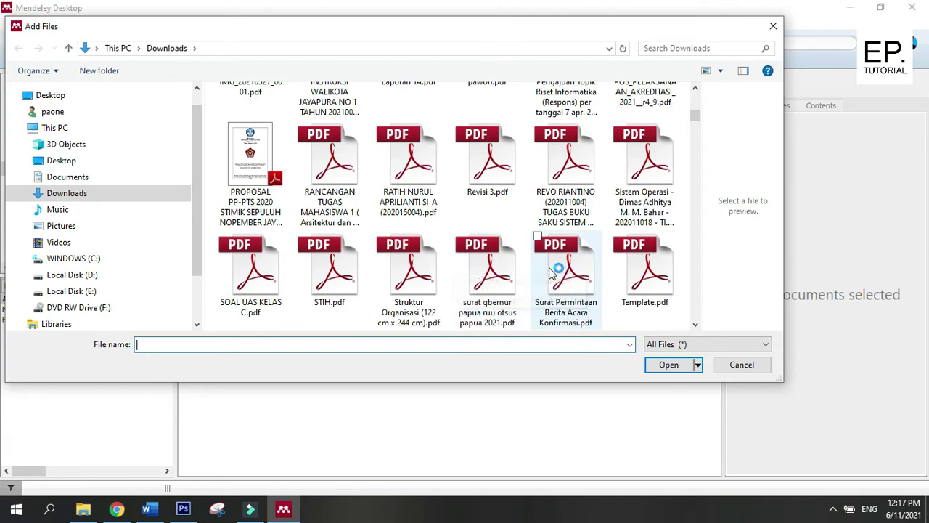
scroll(549, 270, "down", 2)
scroll(550, 270, "down", 6)
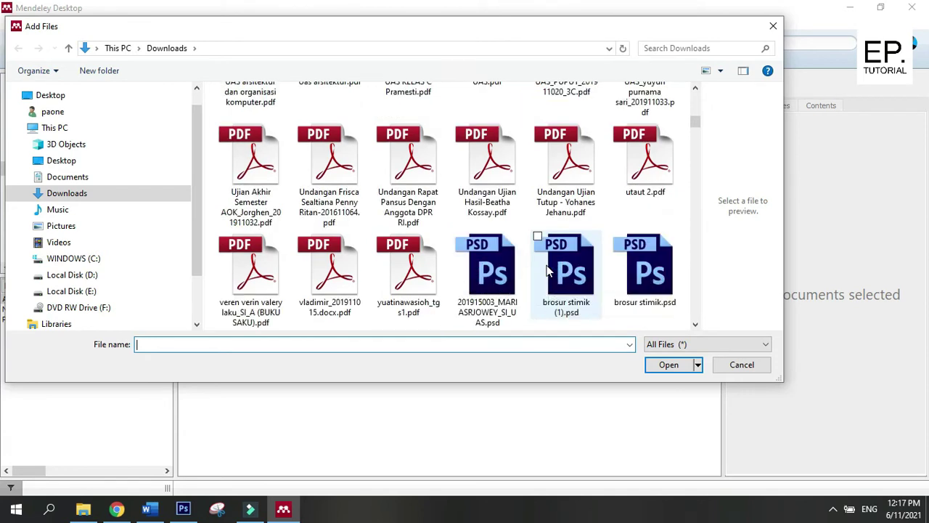
scroll(548, 270, "down", 8)
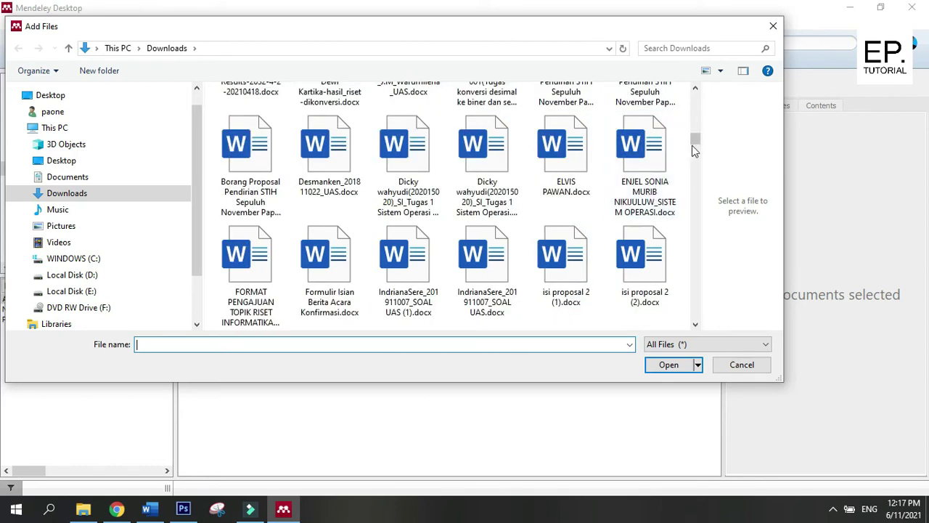
scroll(693, 145, "down", 4)
mouse_move(694, 190)
left_mouse_down()
mouse_move(693, 227)
mouse_move(691, 198)
left_mouse_up()
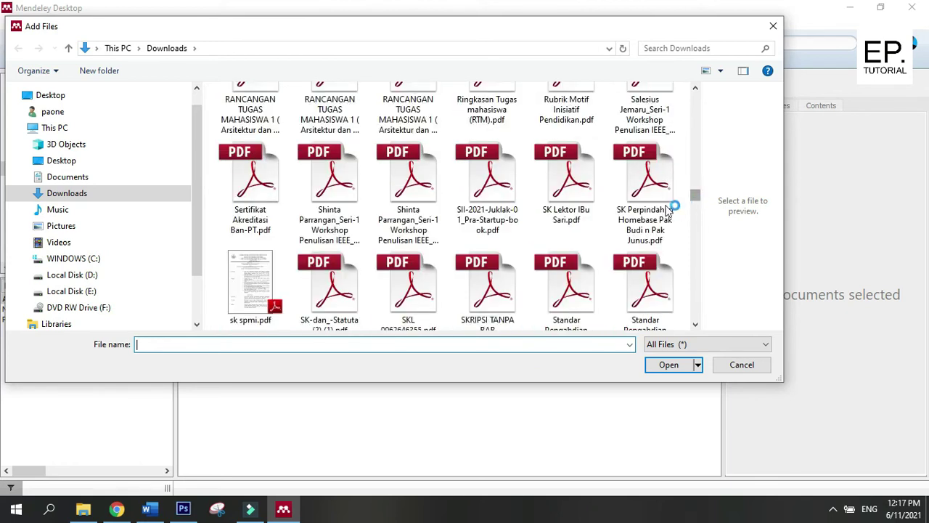
scroll(535, 225, "up", 1)
scroll(535, 225, "up", 6)
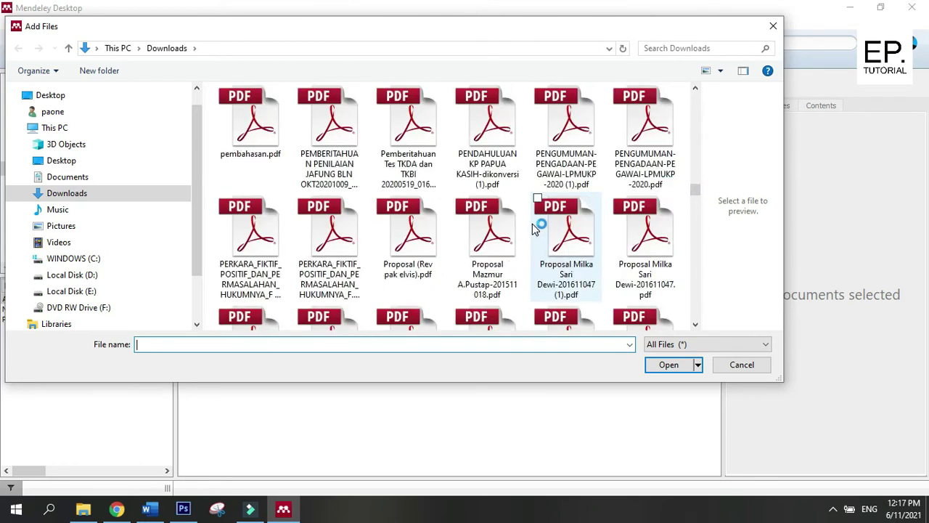
scroll(532, 224, "up", 10)
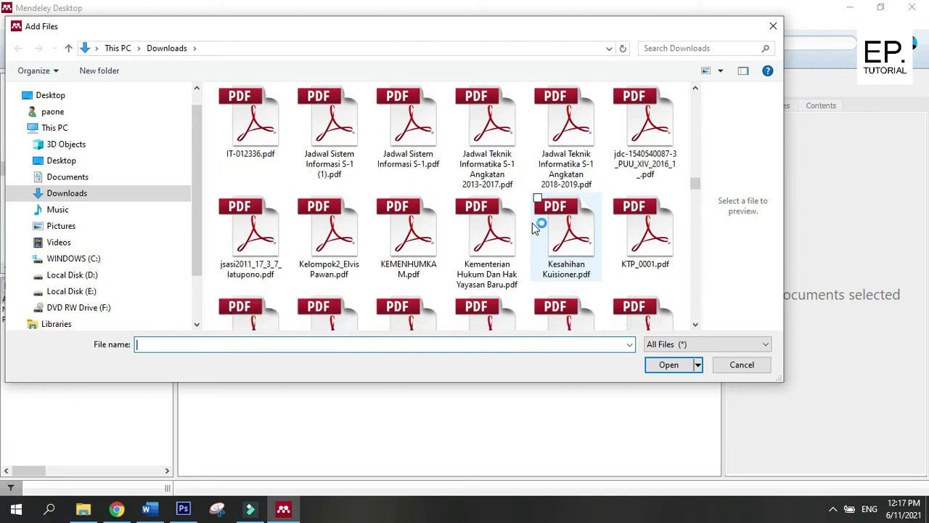
scroll(532, 223, "up", 3)
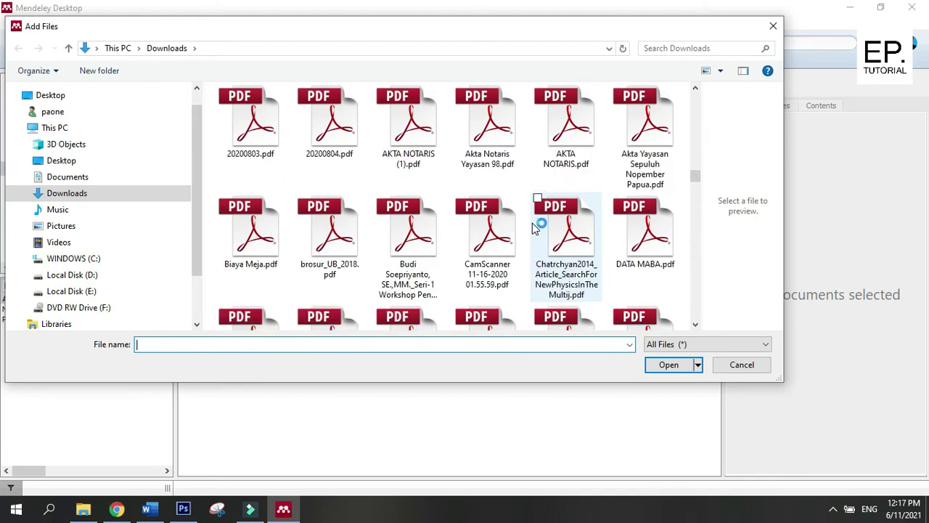
scroll(532, 223, "up", 8)
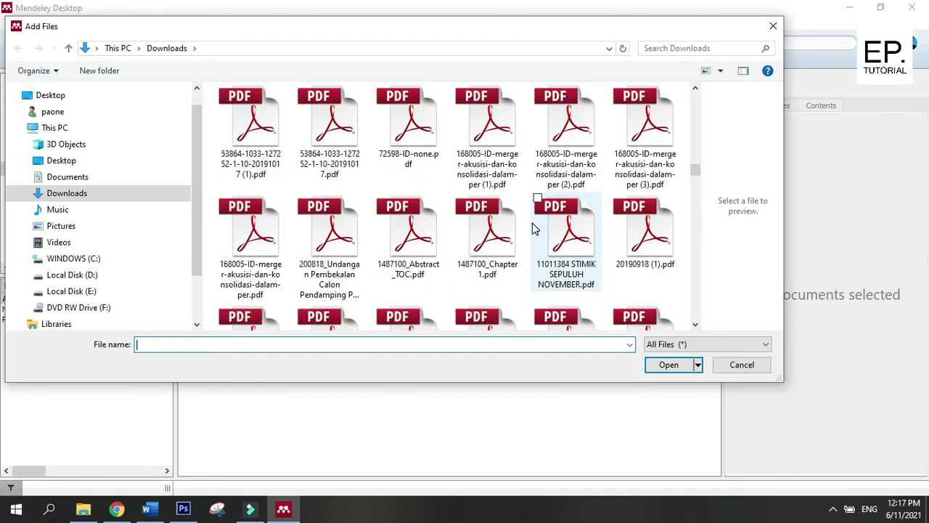
left_click(338, 134)
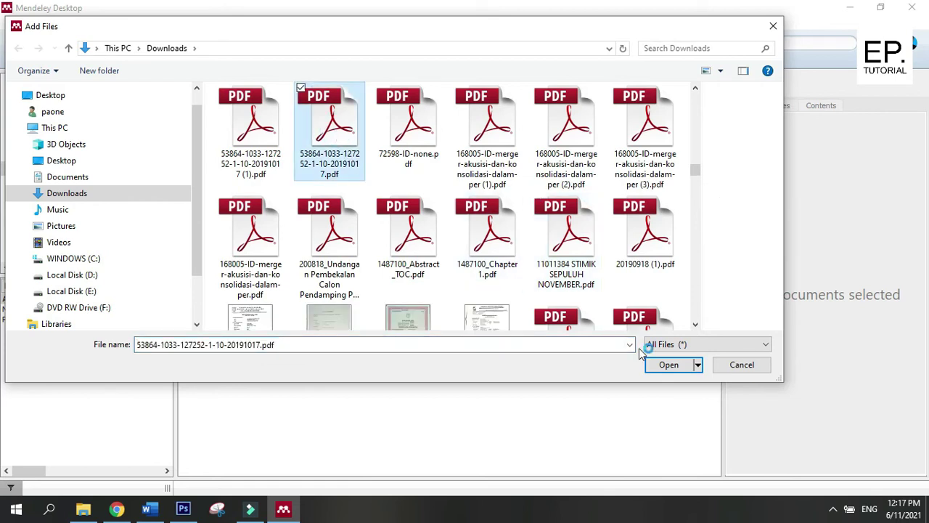
scroll(435, 191, "up", 3)
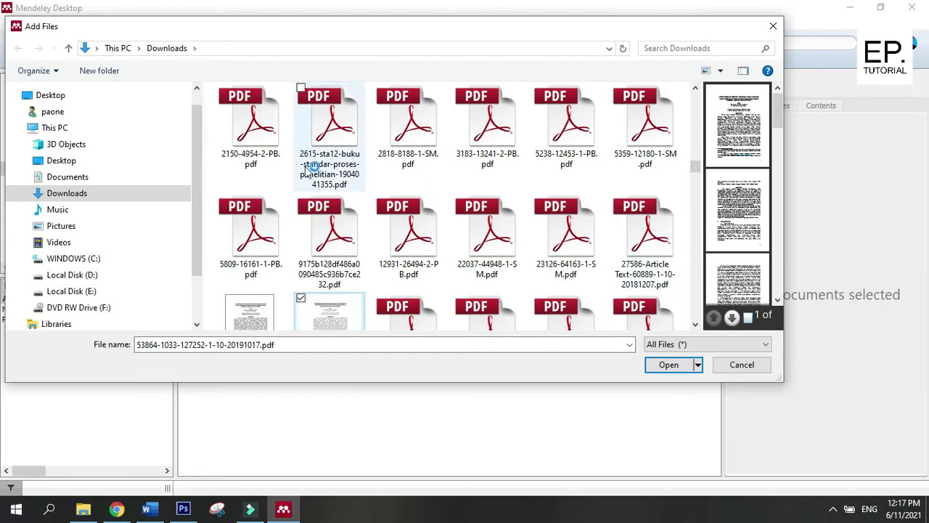
left_click(670, 363)
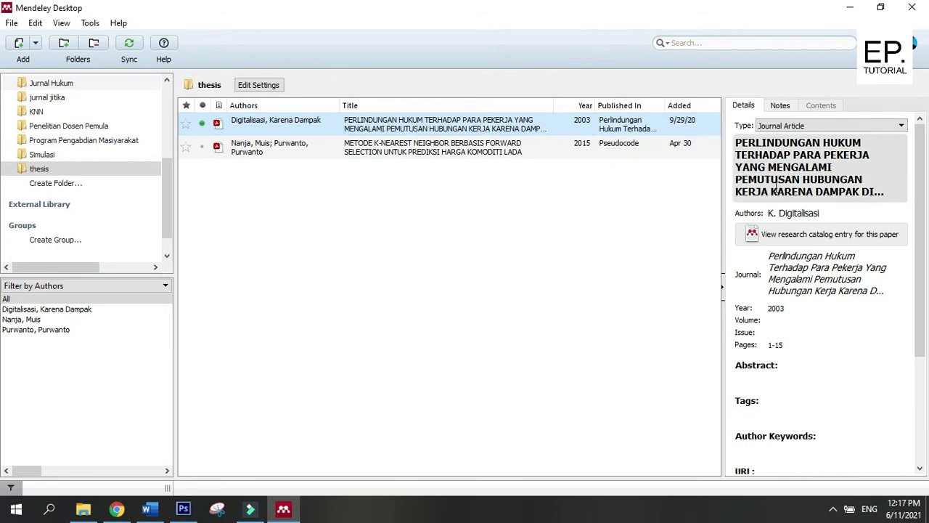
Step: Open the 2015 paper on the K-Nearest Neighbor method in the thesis folder for reading
left_click(289, 146)
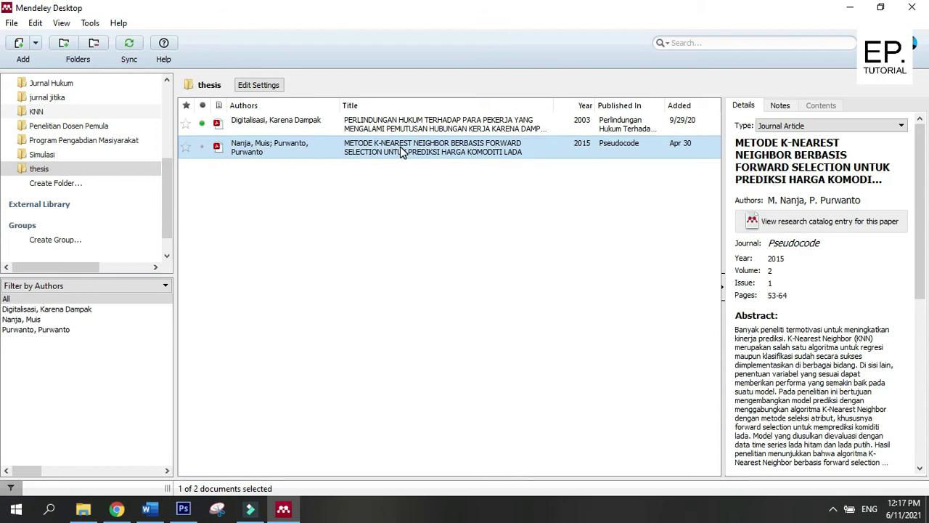
left_click(376, 219)
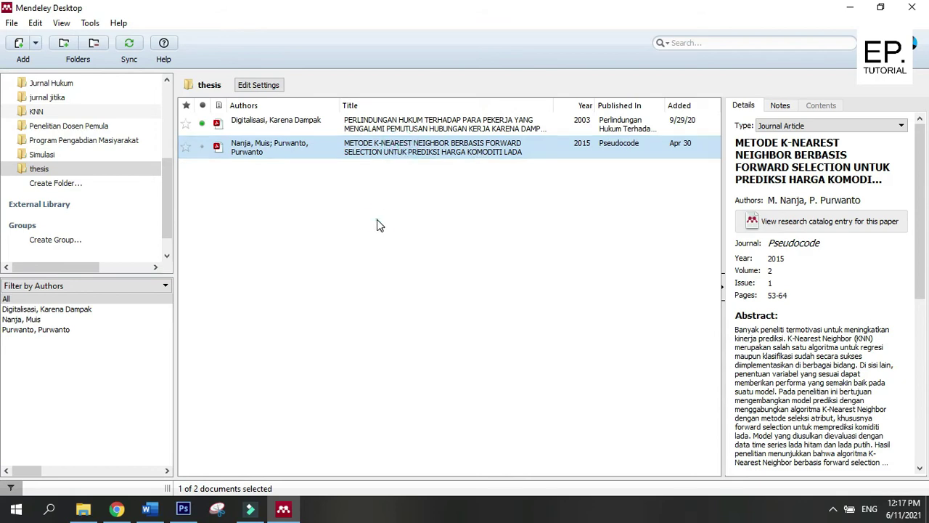
left_click(400, 152)
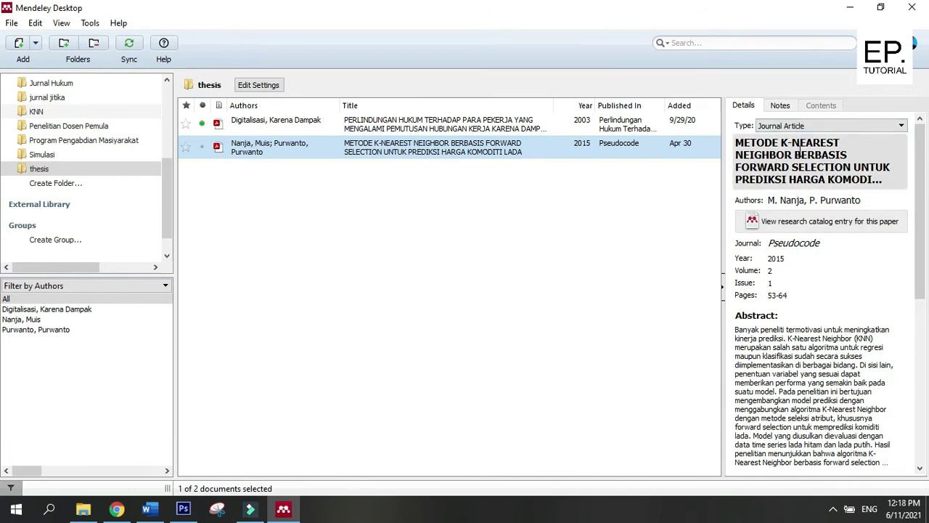
left_click(452, 152)
double_click(452, 154)
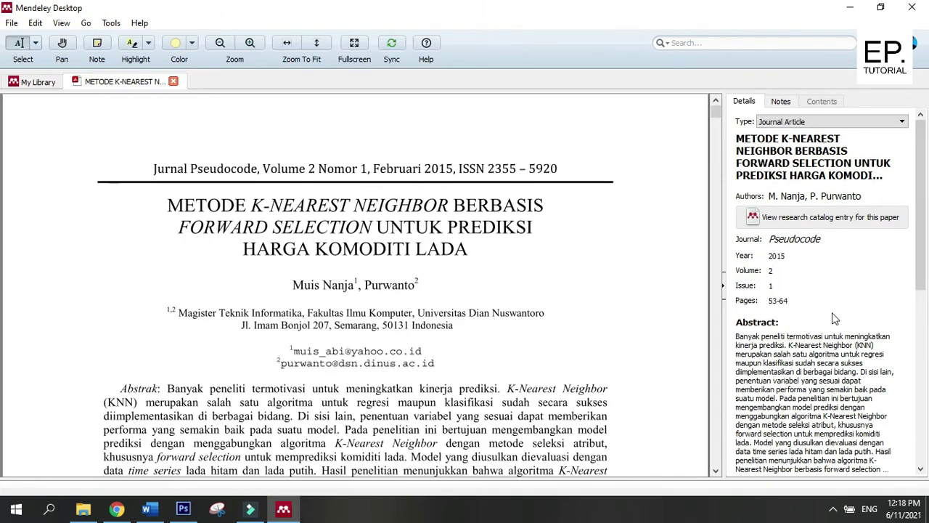
Step: Select the full title in the PDF and compare the paper's heading with the title and authors in its document details
triple_click(167, 201)
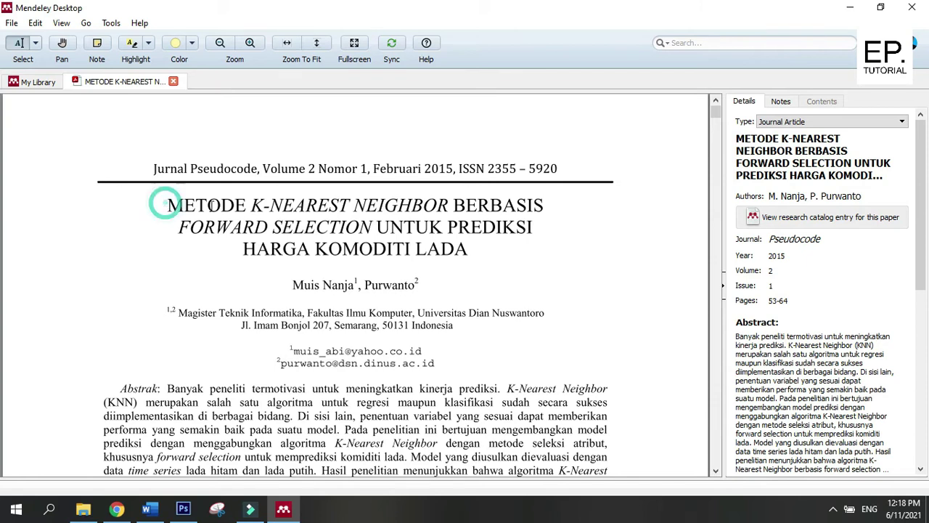
left_click(159, 198)
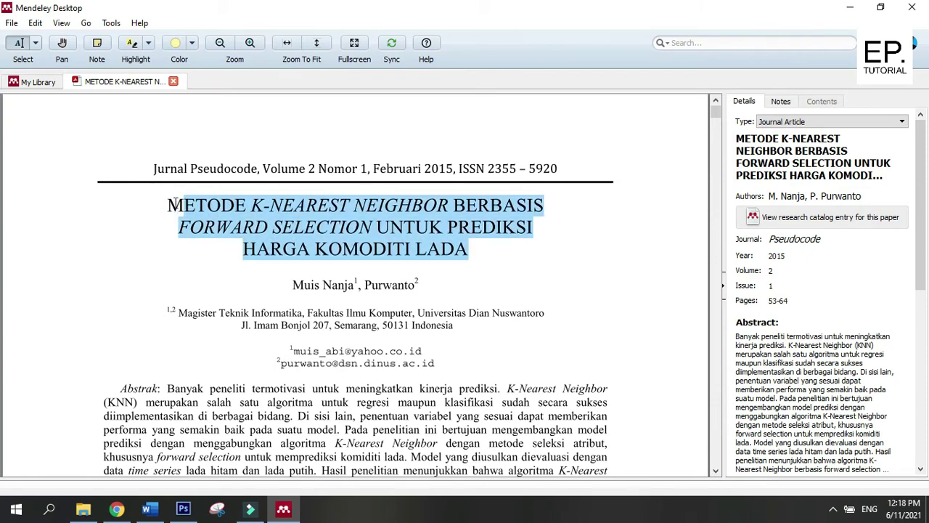
triple_click(176, 204)
left_click(866, 161)
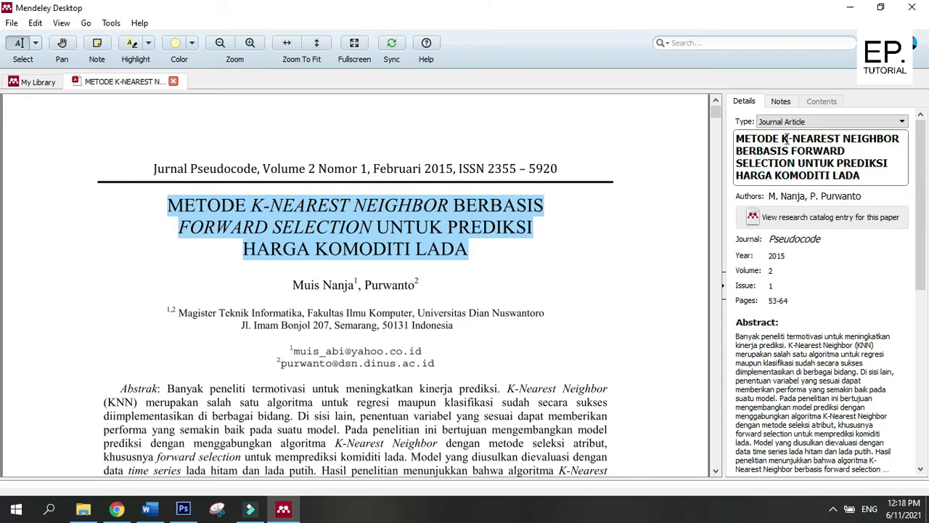
left_click(786, 201)
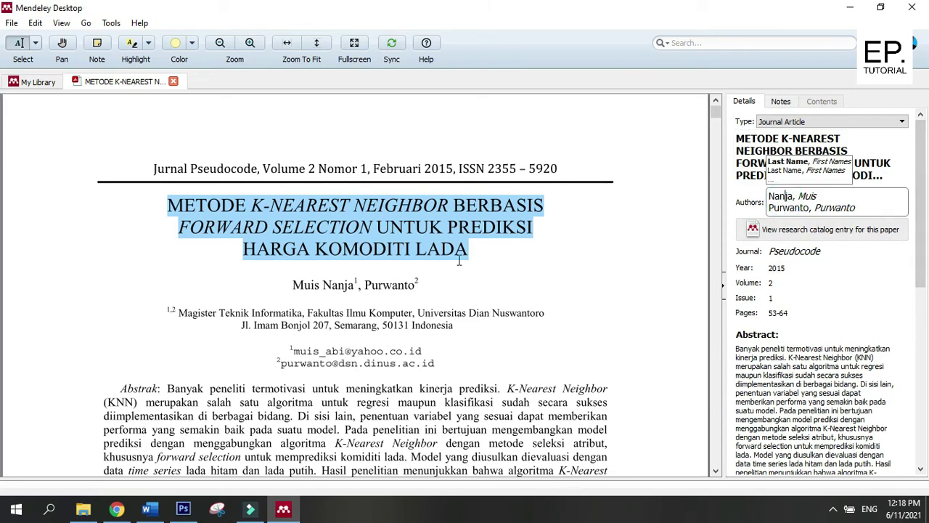
Step: Copy the journal name "Jurnal Pseudocode" from the header line of the paper's first page
mouse_move(153, 169)
left_mouse_down()
mouse_move(245, 168)
mouse_move(156, 167)
left_mouse_up()
left_click(249, 169)
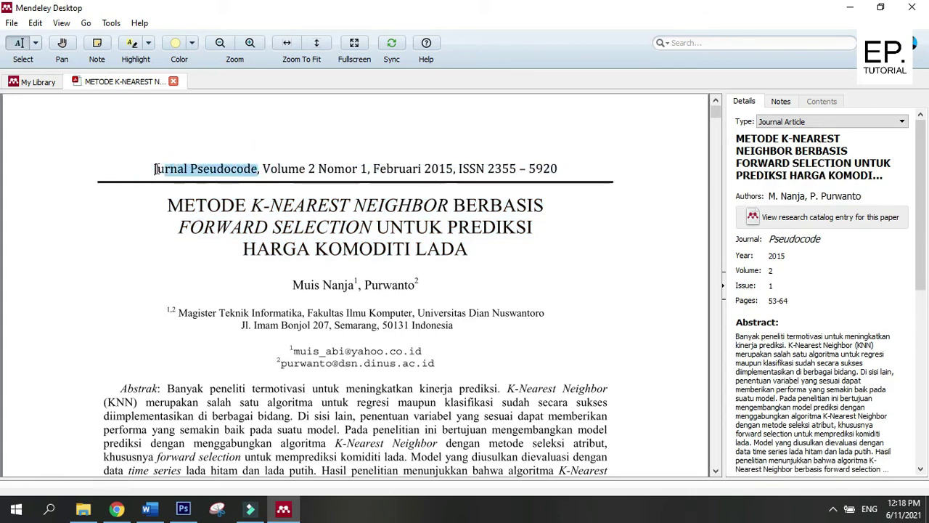
left_click(155, 168)
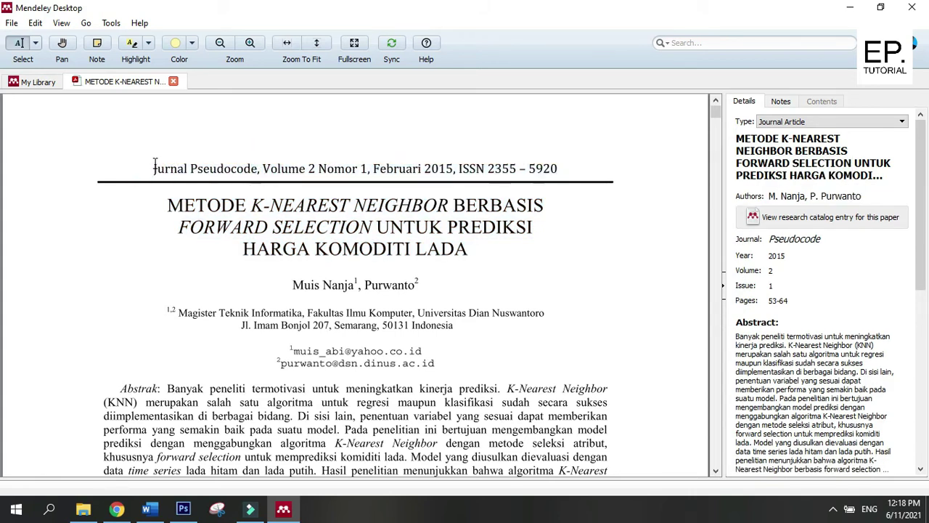
left_click(155, 163)
left_click_drag(259, 169, 158, 168)
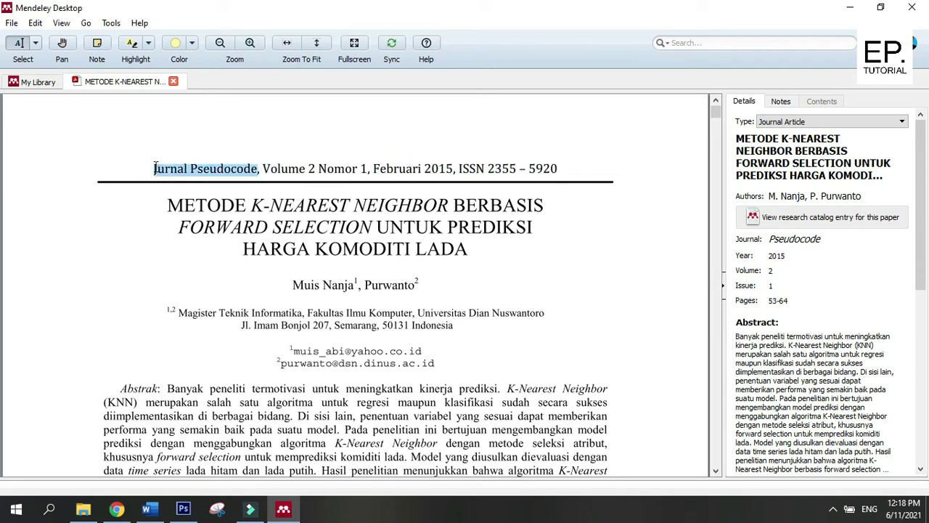
right_click(164, 170)
left_click(196, 214)
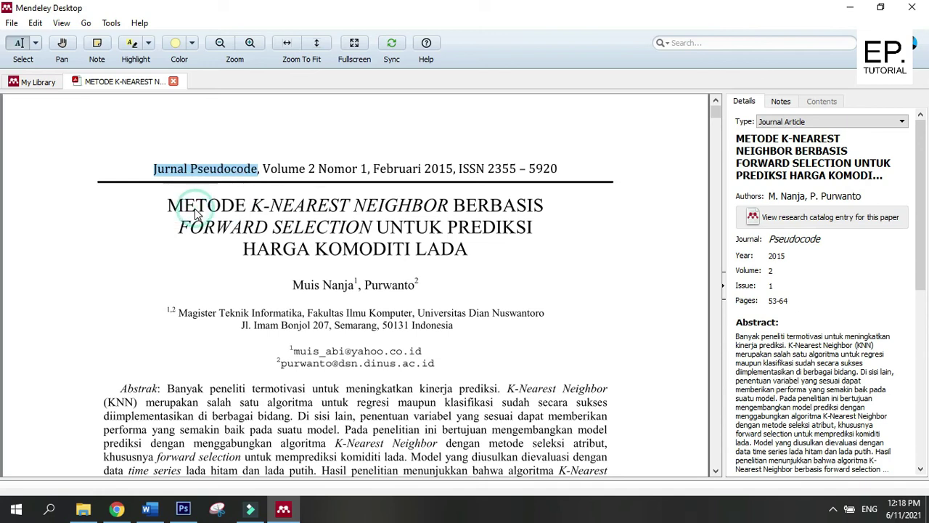
Step: Replace the journal name in the document details with the copied "Jurnal Pseudocode"
left_click(822, 243)
left_click_drag(842, 239, 774, 242)
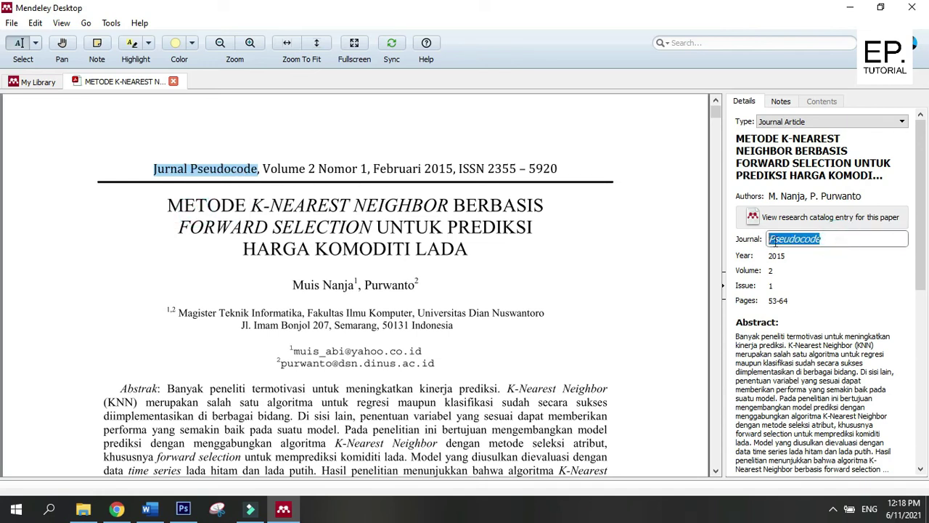
right_click(776, 243)
left_click(818, 318)
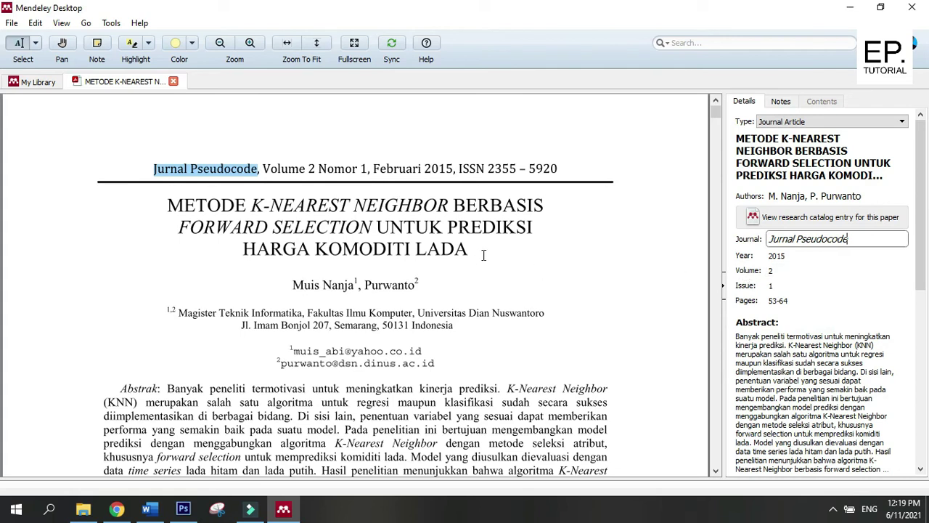
Step: Check the year, volume, issue and pages in the document details against the paper's header and page numbering
left_click(795, 256)
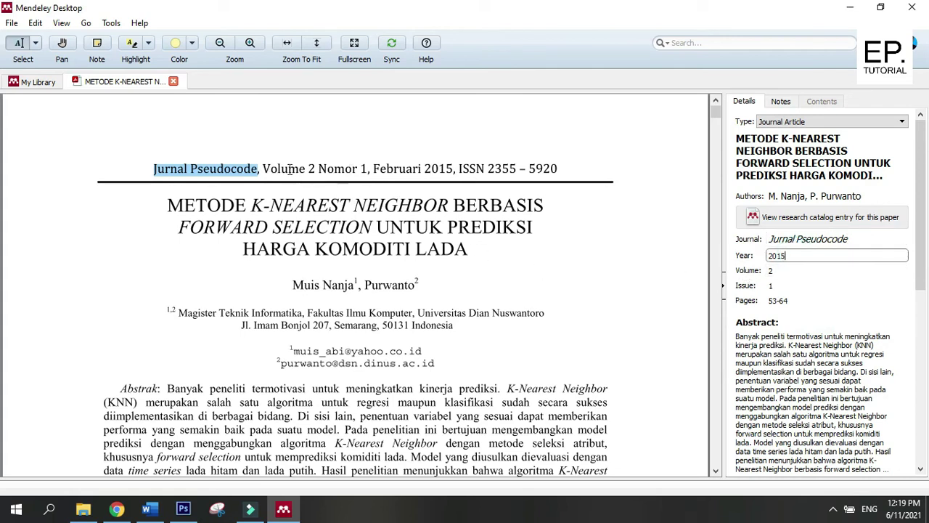
left_click(901, 270)
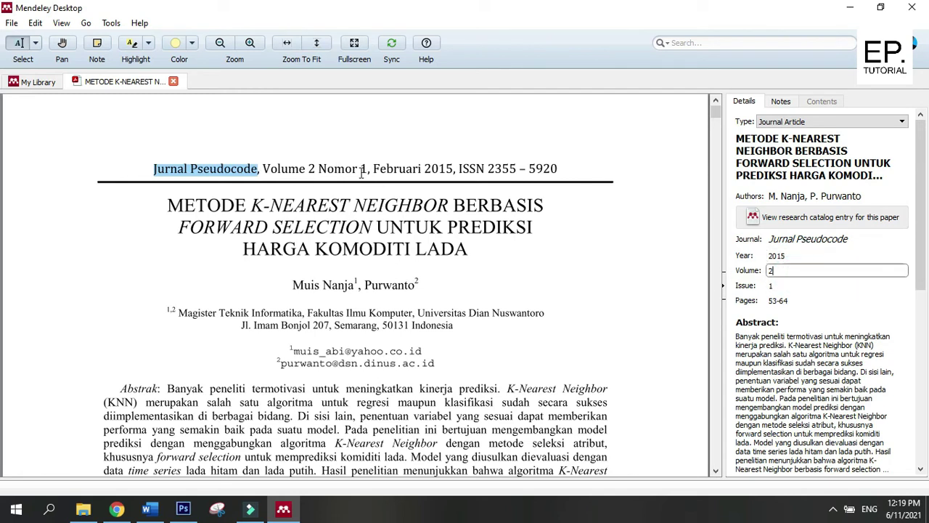
left_click(804, 285)
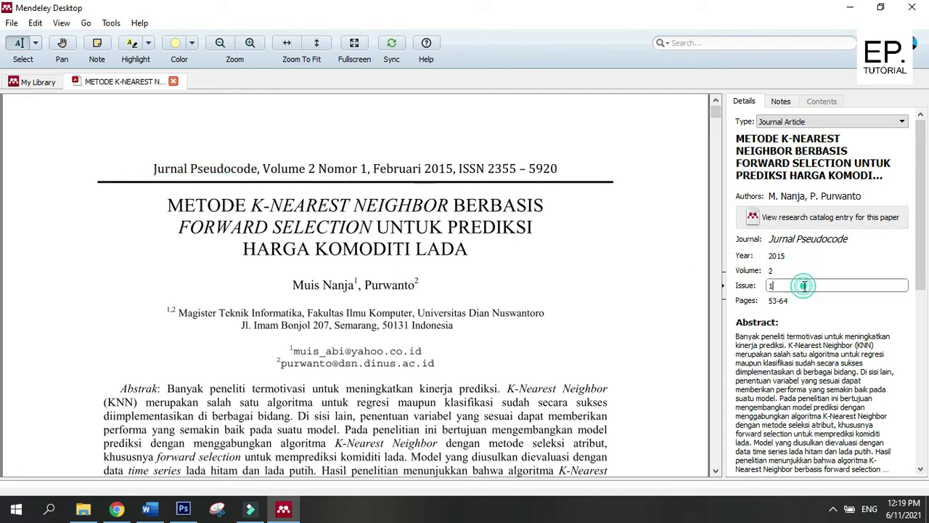
scroll(599, 267, "down", 3)
scroll(602, 270, "up", 3)
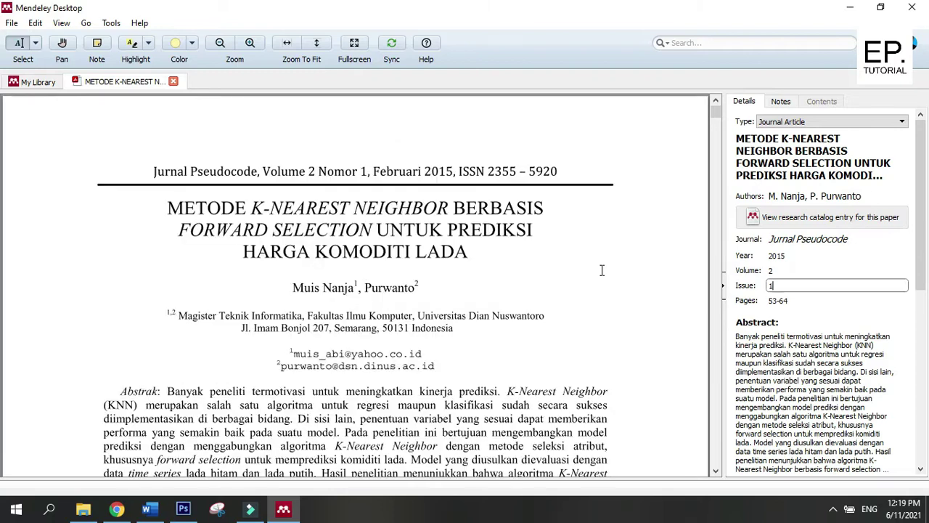
scroll(602, 270, "down", 6)
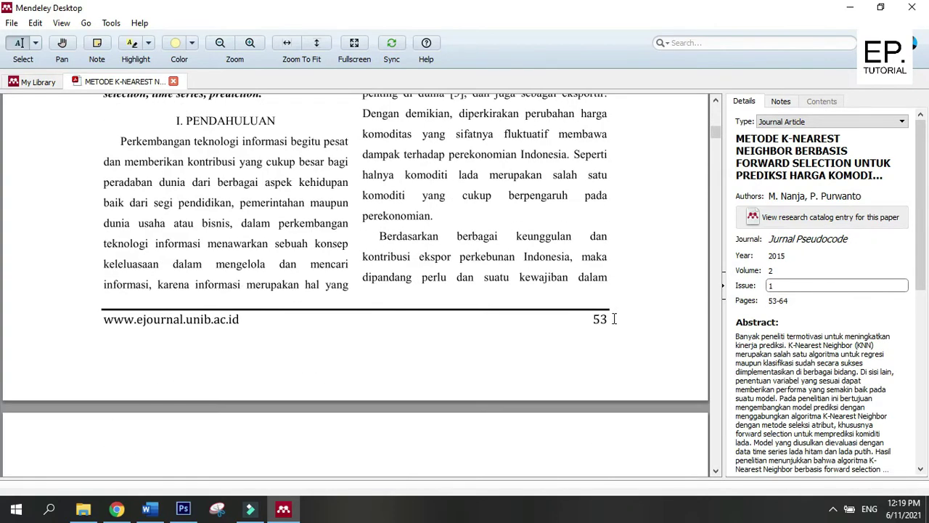
left_click_drag(716, 134, 693, 111)
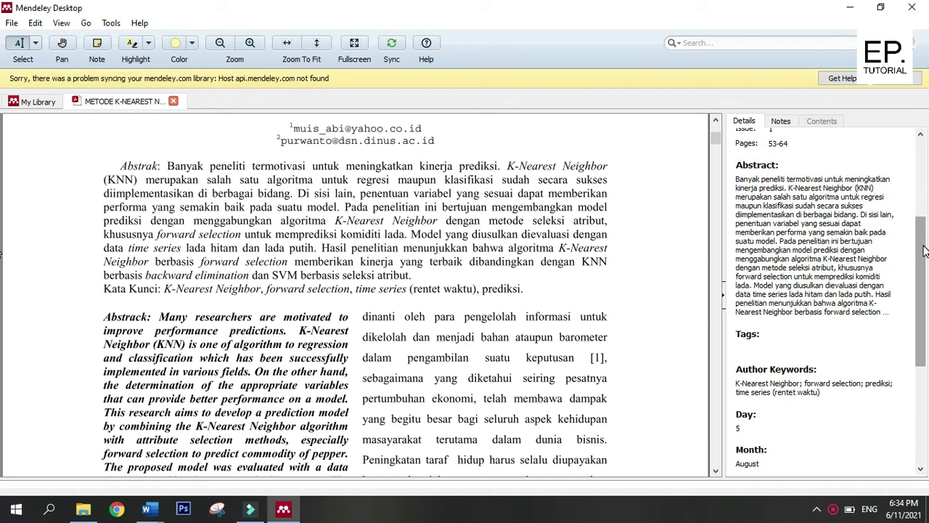
Step: Review the remaining document details, including author keywords, date, URL, DOI, ISSN and attached file, checking the punctuation of the DOI
left_click_drag(920, 254, 922, 308)
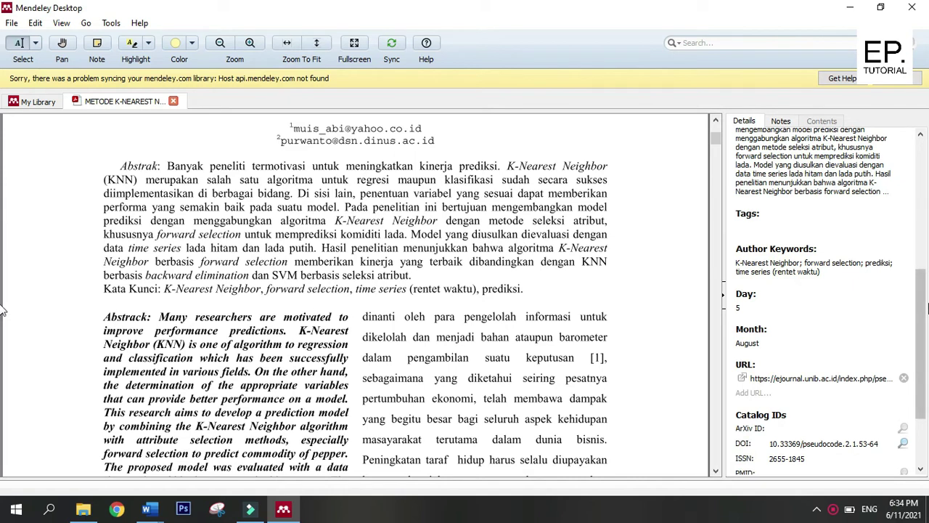
left_click_drag(920, 320, 921, 363)
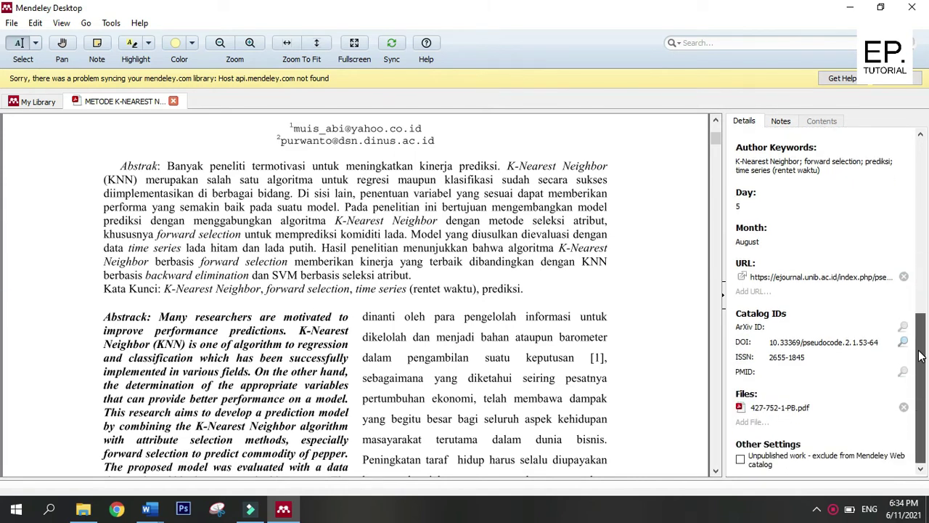
left_click(798, 343)
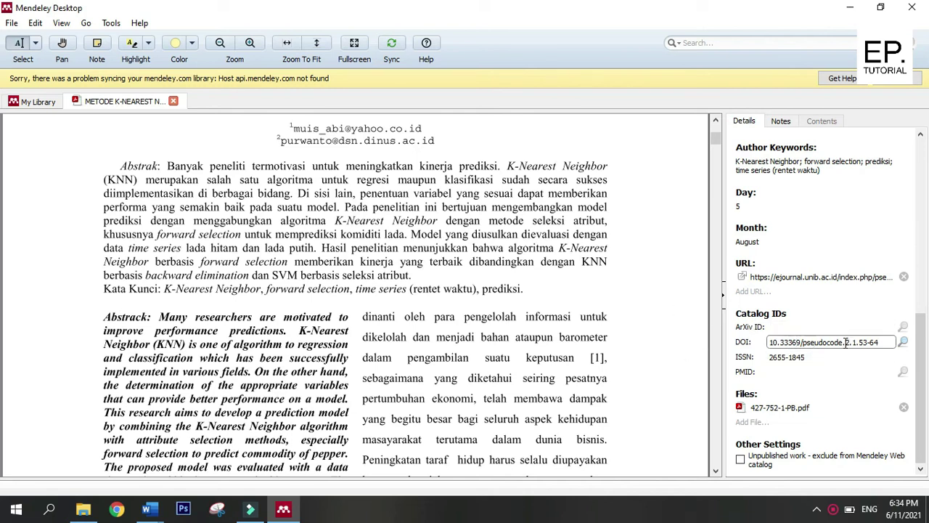
left_click(846, 341)
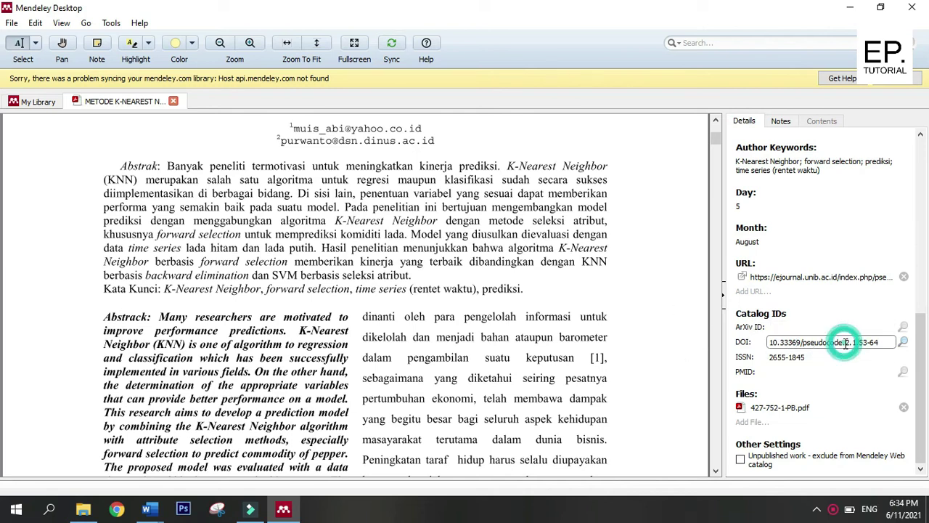
type(".")
left_click(883, 342)
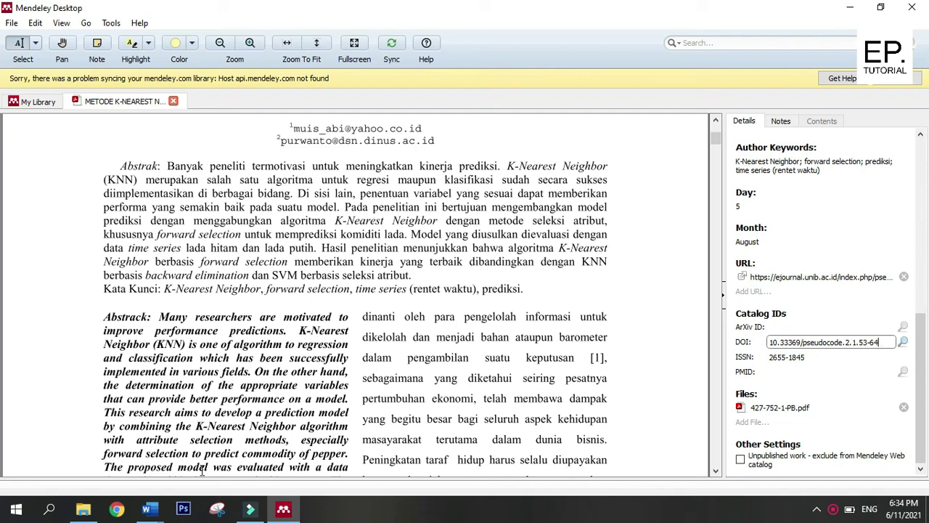
left_click(919, 347)
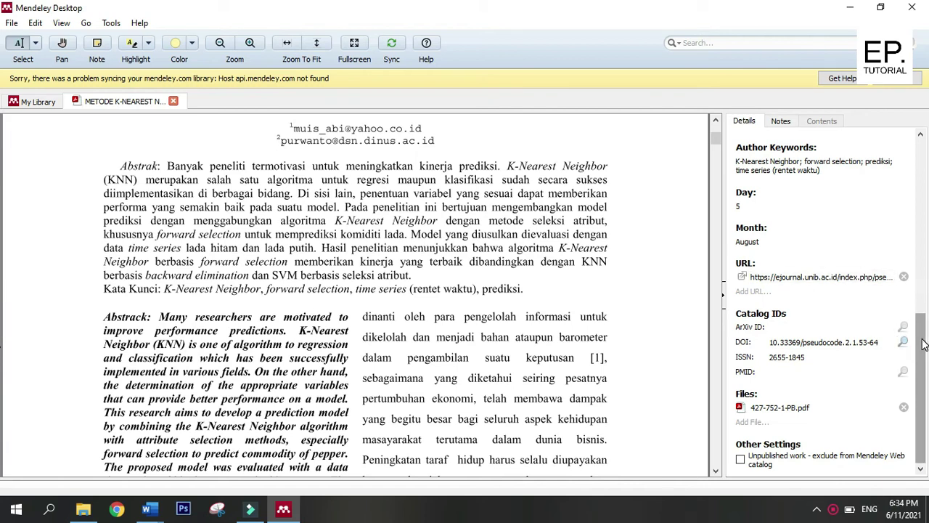
left_click_drag(923, 341, 923, 305)
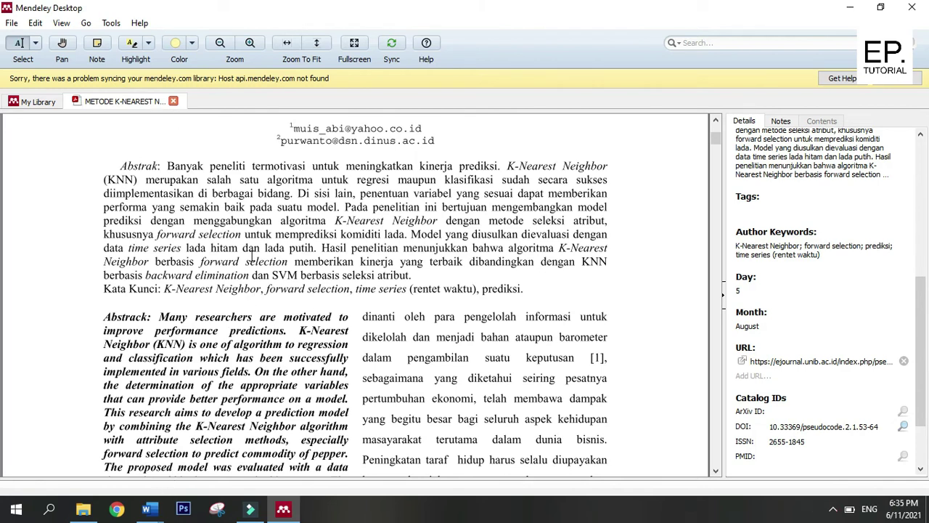
Step: Highlight the opening passage of the Pendahuluan section, from "Perkembangan teknologi informasi" through "segi pendidikan"
scroll(354, 276, "down", 1)
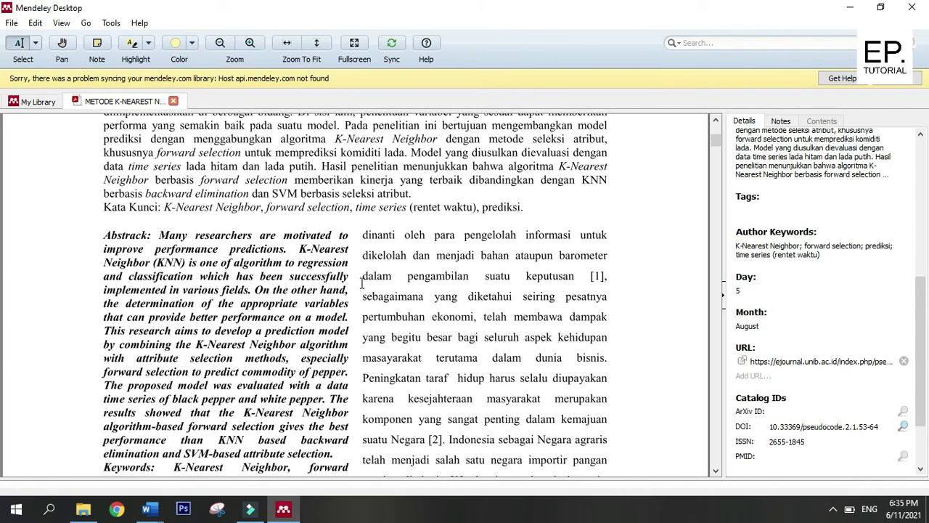
scroll(360, 283, "up", 1)
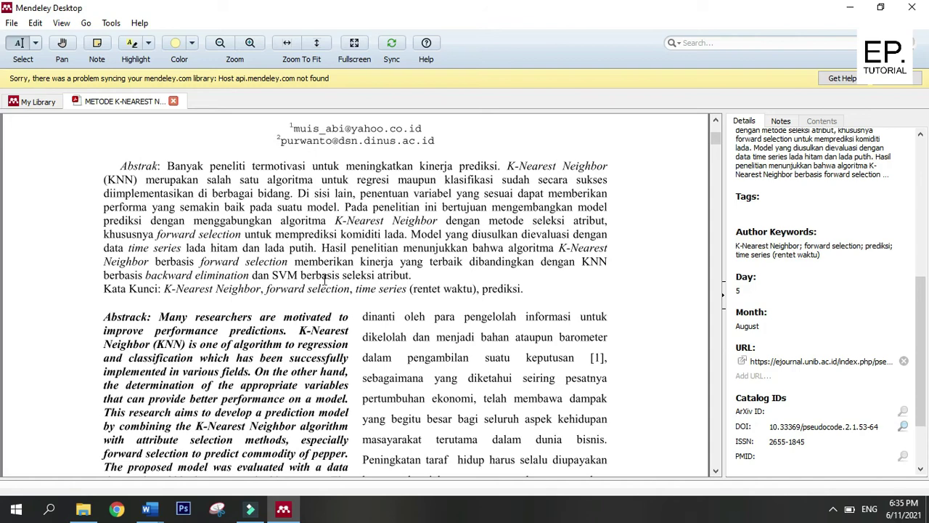
scroll(324, 280, "down", 4)
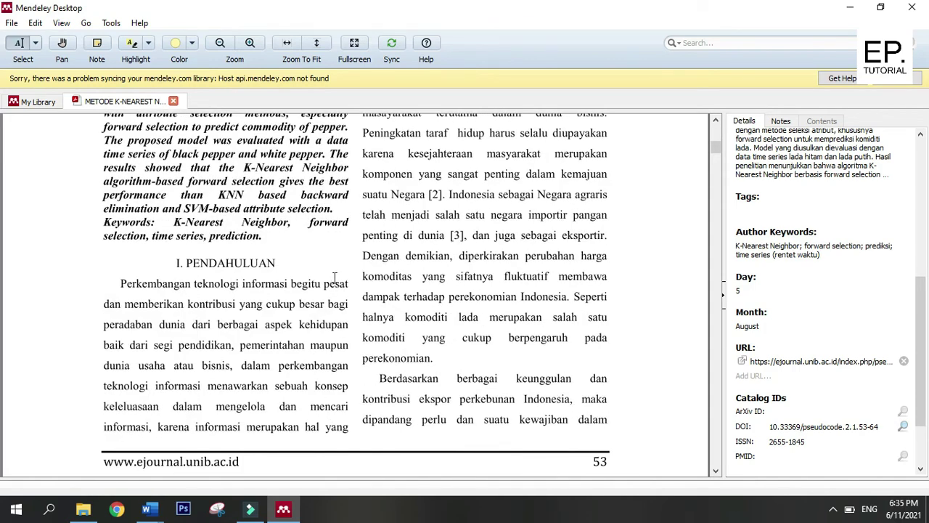
scroll(335, 278, "up", 3)
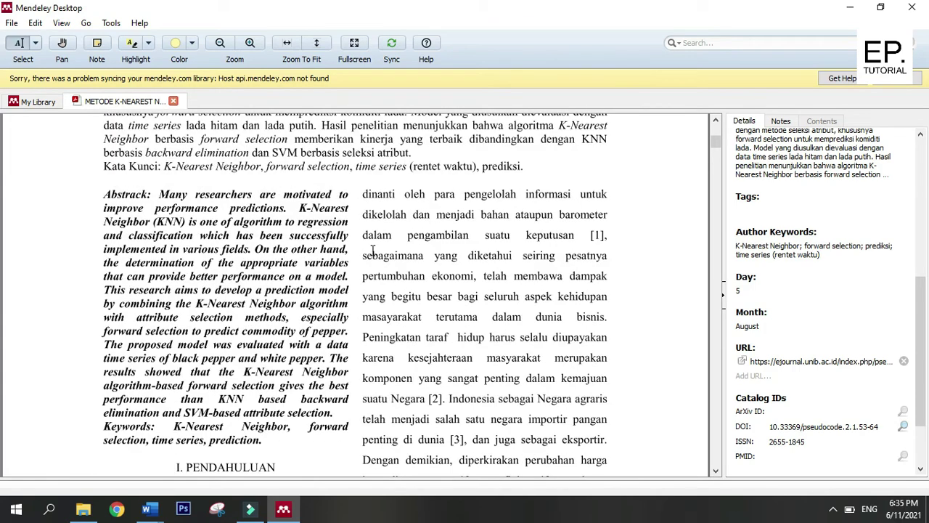
scroll(373, 251, "down", 3)
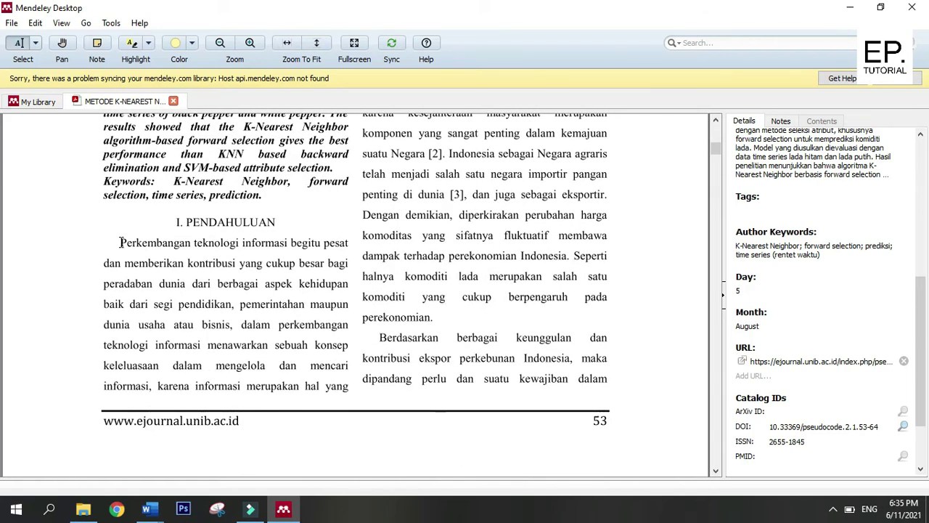
mouse_move(116, 242)
left_mouse_down()
mouse_move(122, 265)
mouse_move(161, 263)
mouse_move(154, 244)
mouse_move(233, 304)
left_mouse_up()
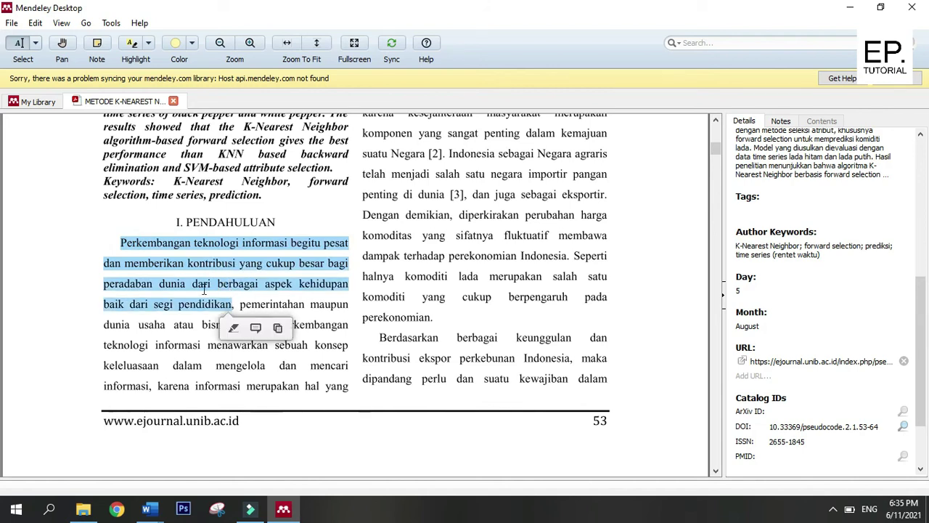
left_click(132, 45)
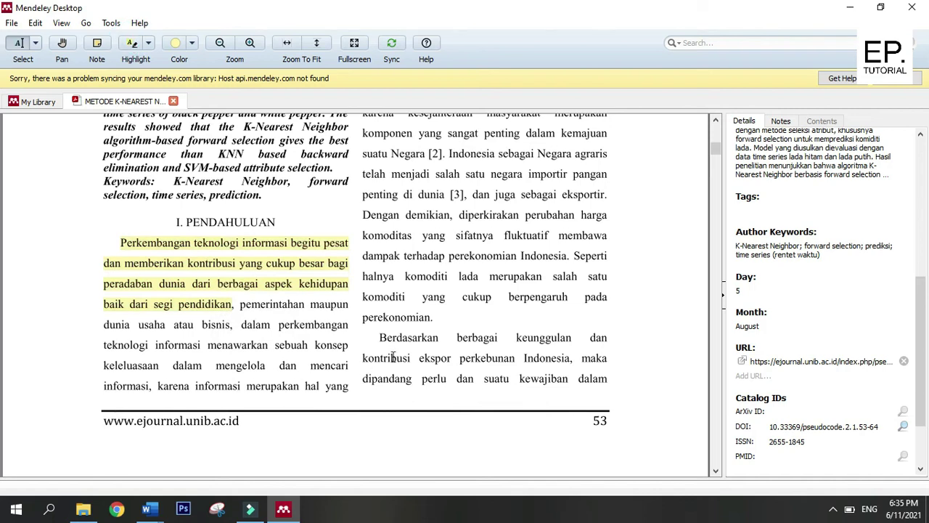
Step: Highlight the passage on page 2 from "Prediksi time series telah banyak dilakukan" through "moving average"
scroll(412, 313, "down", 2)
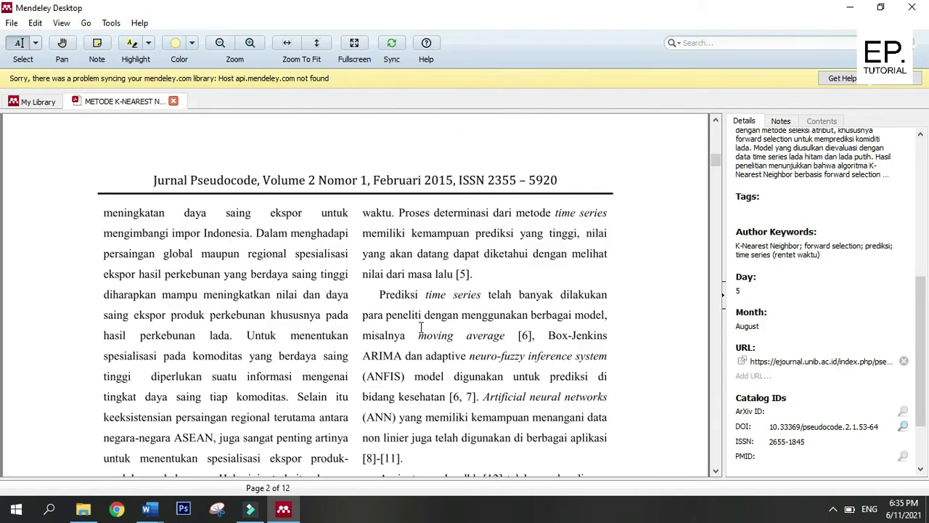
scroll(421, 326, "down", 3)
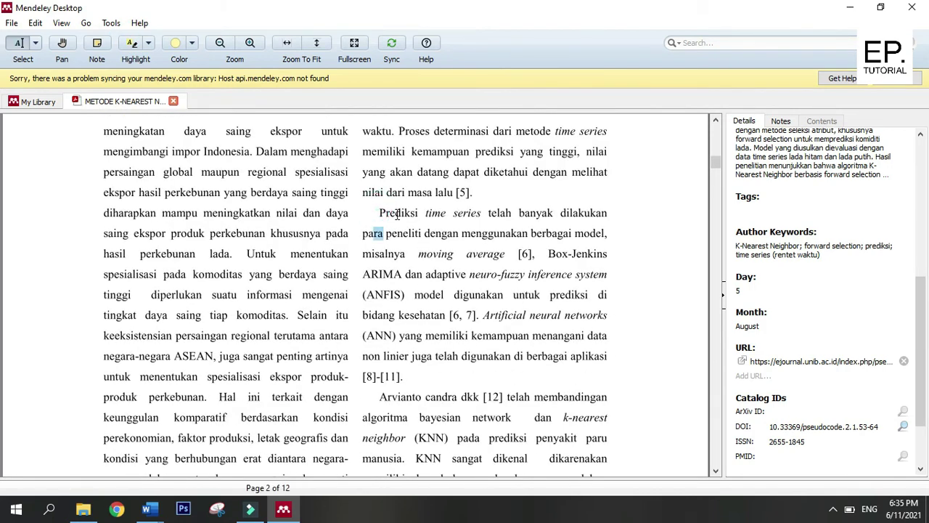
mouse_move(378, 210)
left_mouse_down()
mouse_move(373, 234)
mouse_move(449, 233)
left_mouse_up()
mouse_move(379, 212)
left_mouse_down()
mouse_move(455, 217)
mouse_move(506, 257)
left_mouse_up()
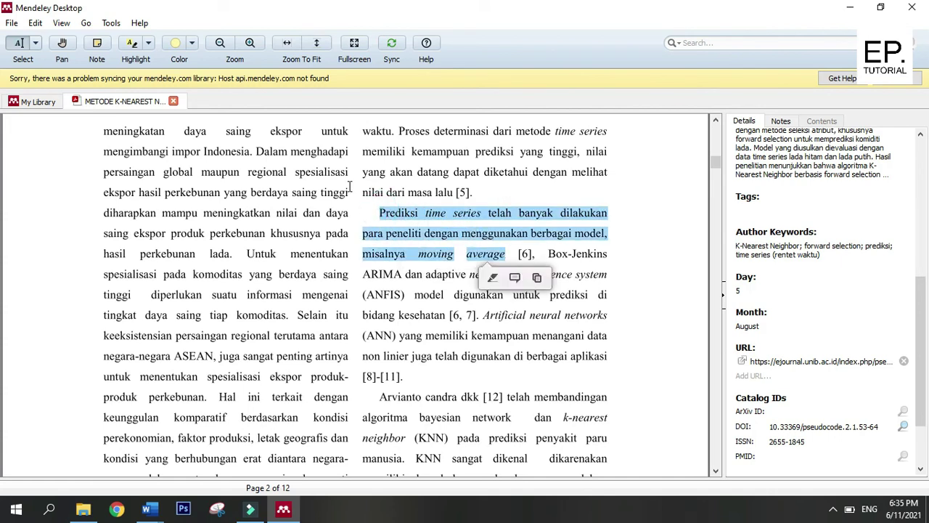
left_click(129, 42)
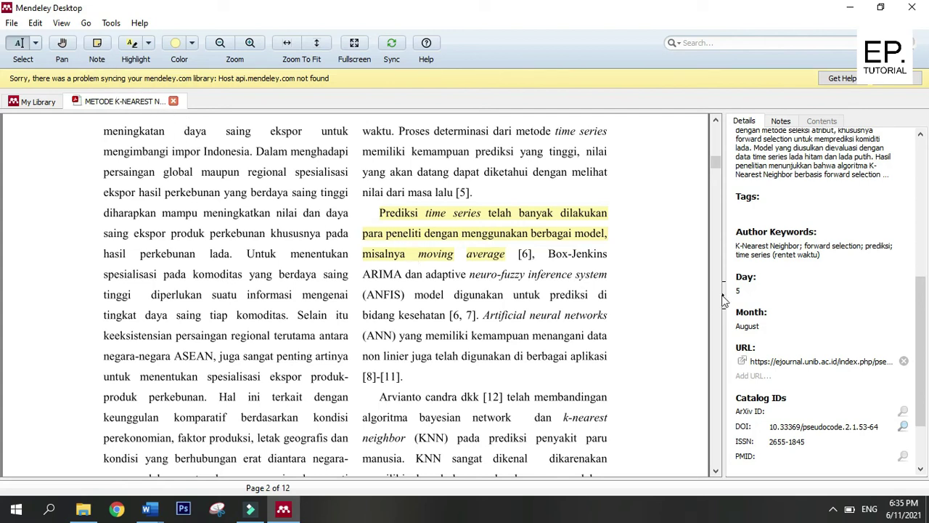
scroll(581, 267, "down", 8)
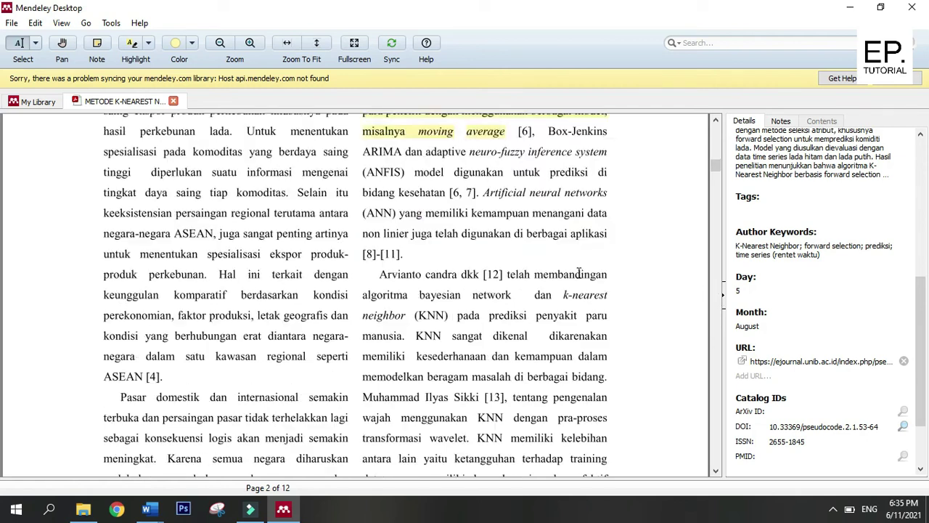
scroll(565, 258, "up", 6)
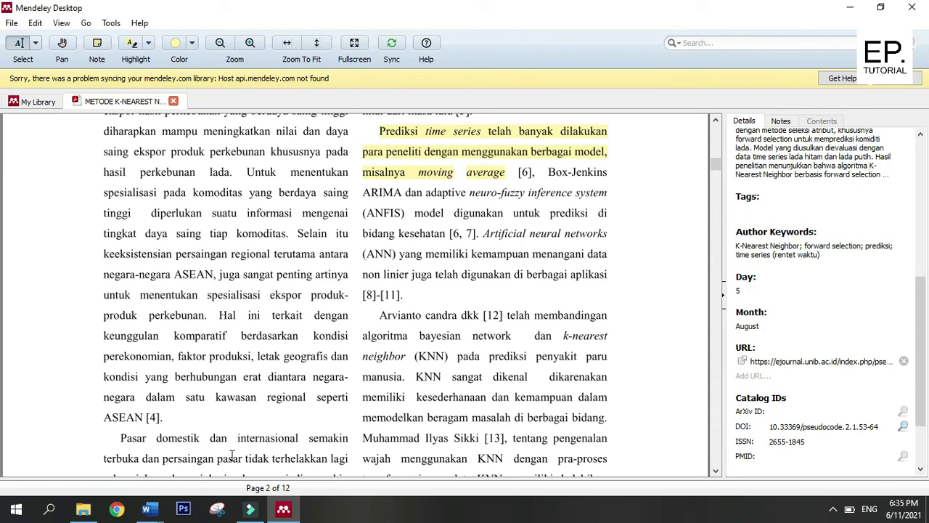
Step: Switch to AC dan ACM.docx in Word and look over its Introduction and Related Work sections
left_click(156, 511)
left_click(102, 472)
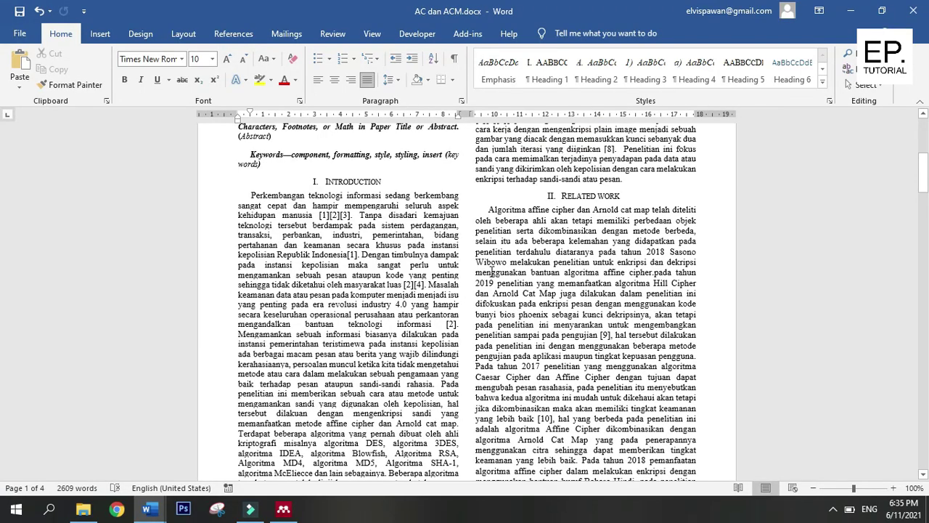
scroll(519, 258, "down", 2)
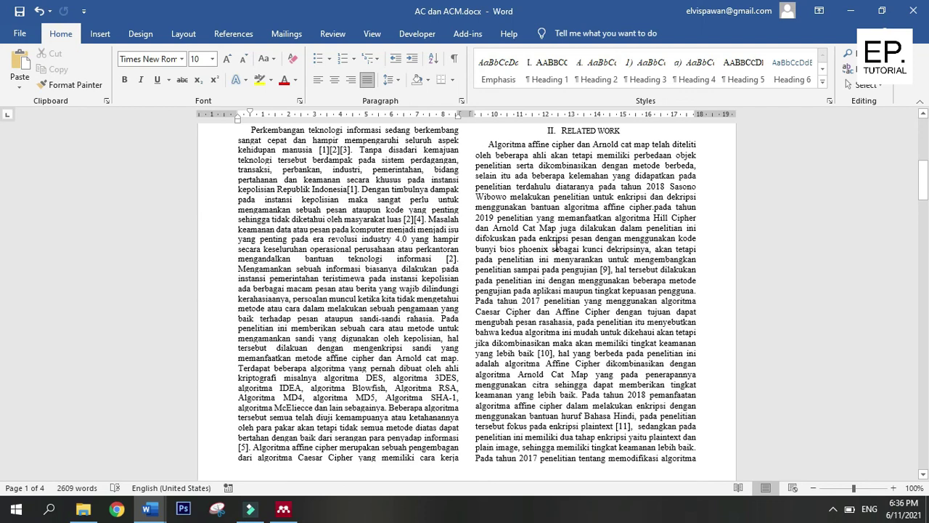
scroll(562, 237, "up", 2)
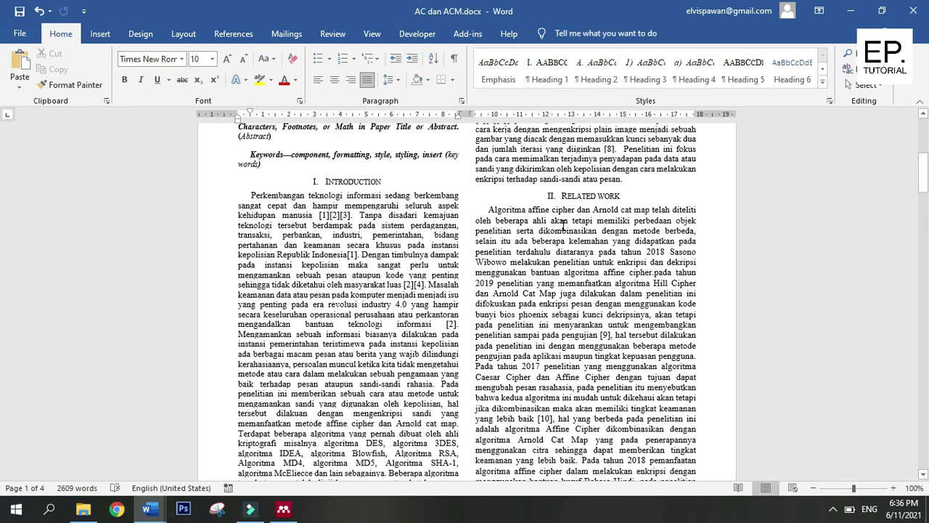
Step: Select the numbered bibliography under References on page 3 from entry [1] onward, and return to the in-text citations on page 1
scroll(565, 225, "down", 3)
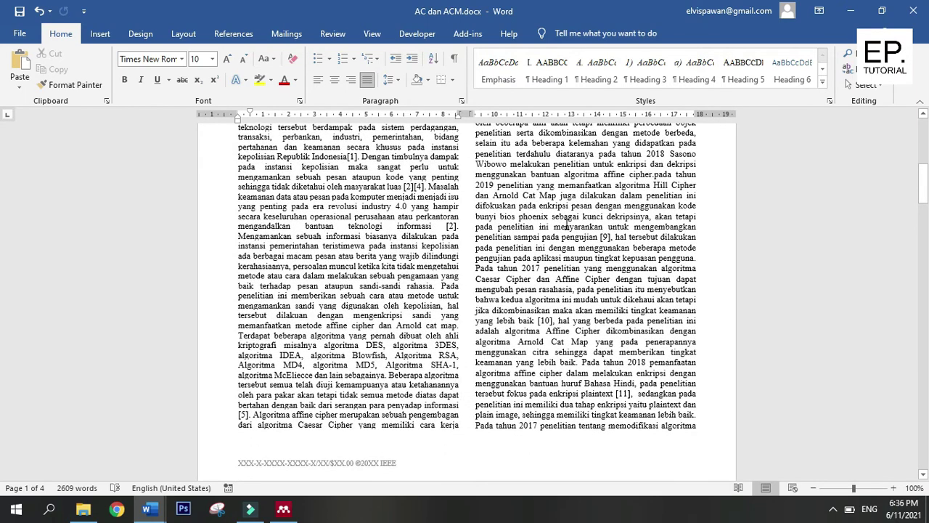
scroll(568, 226, "up", 1)
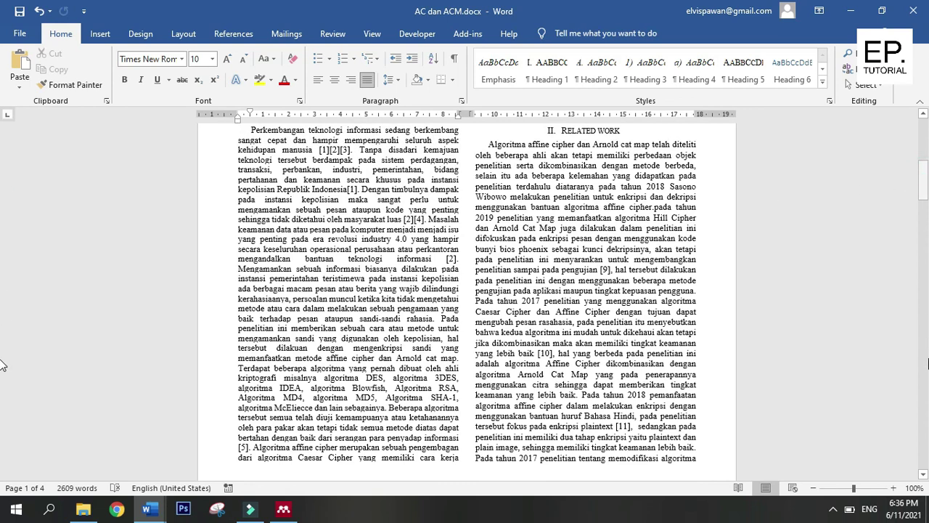
left_click_drag(925, 183, 922, 347)
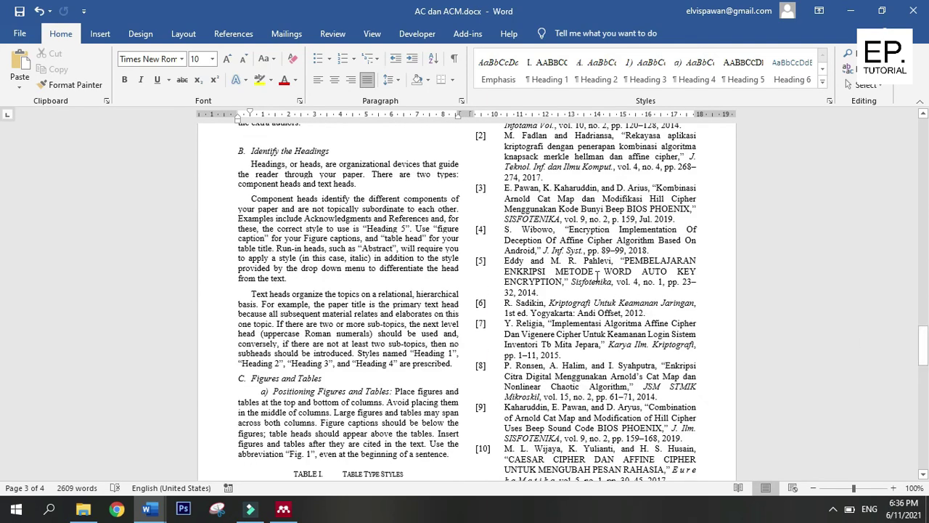
left_click(542, 290)
key("ctrl+shift+End")
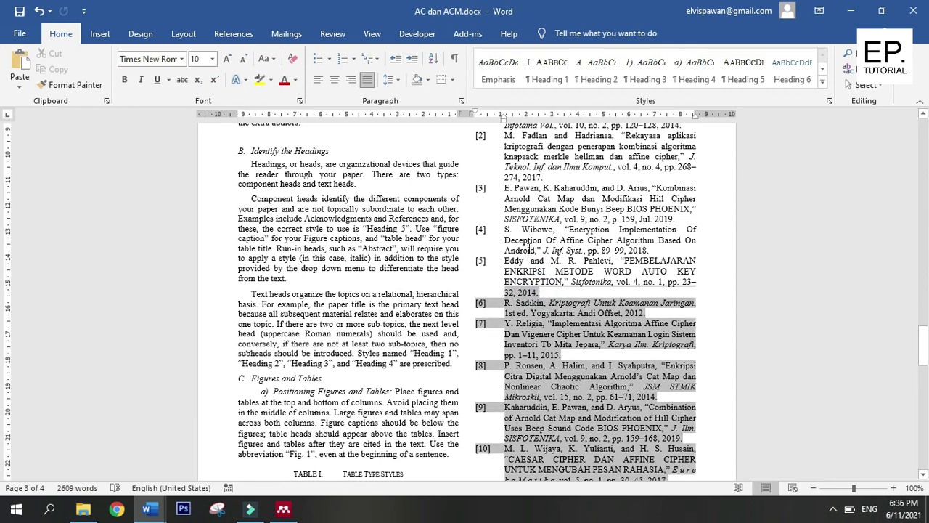
scroll(528, 218, "up", 2)
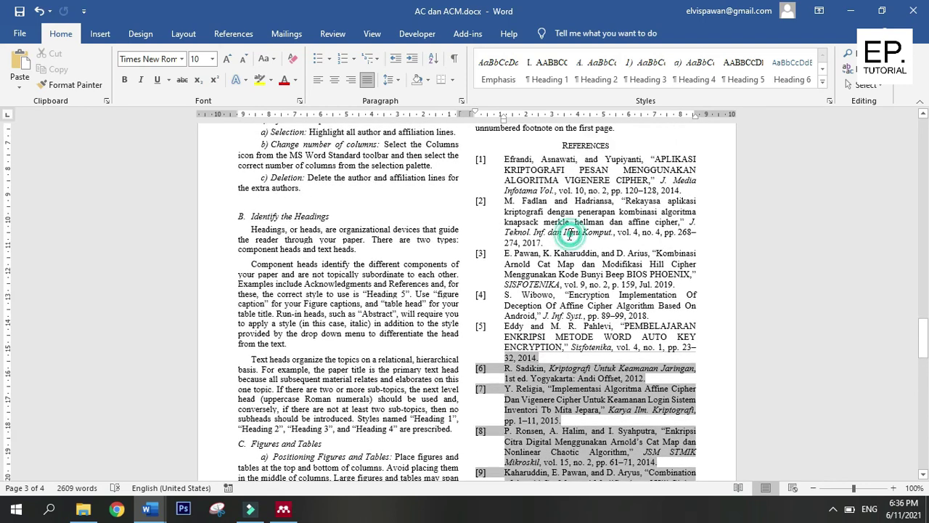
left_click(574, 234, "shift")
left_click(552, 203, "shift")
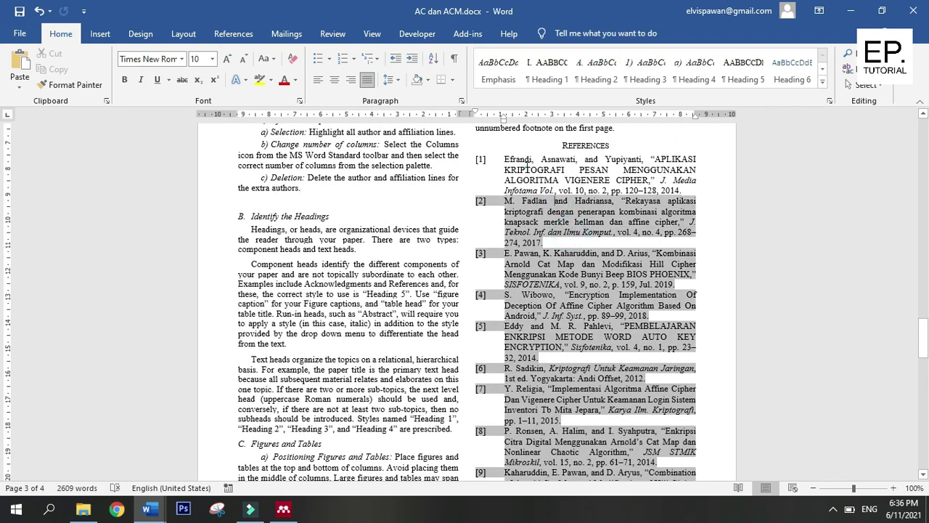
left_click(526, 165, "shift")
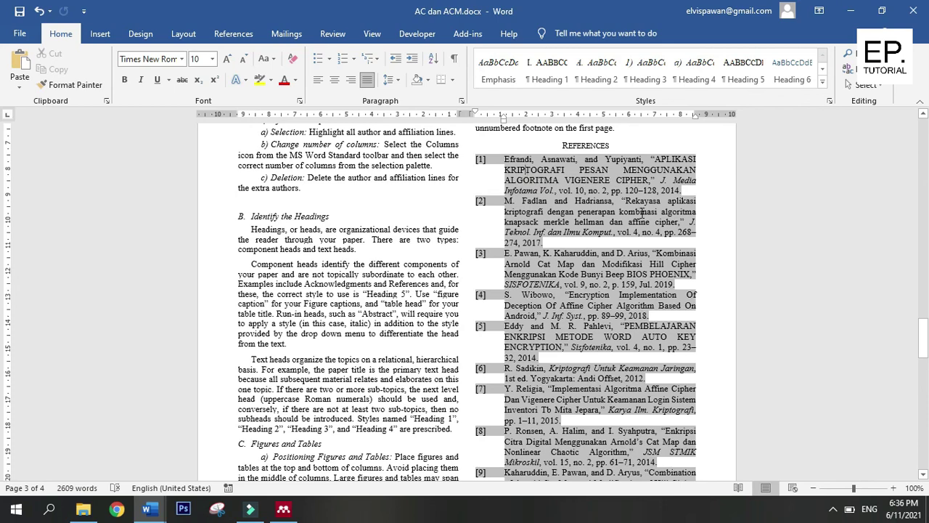
left_click_drag(922, 337, 925, 166)
scroll(581, 334, "down", 1)
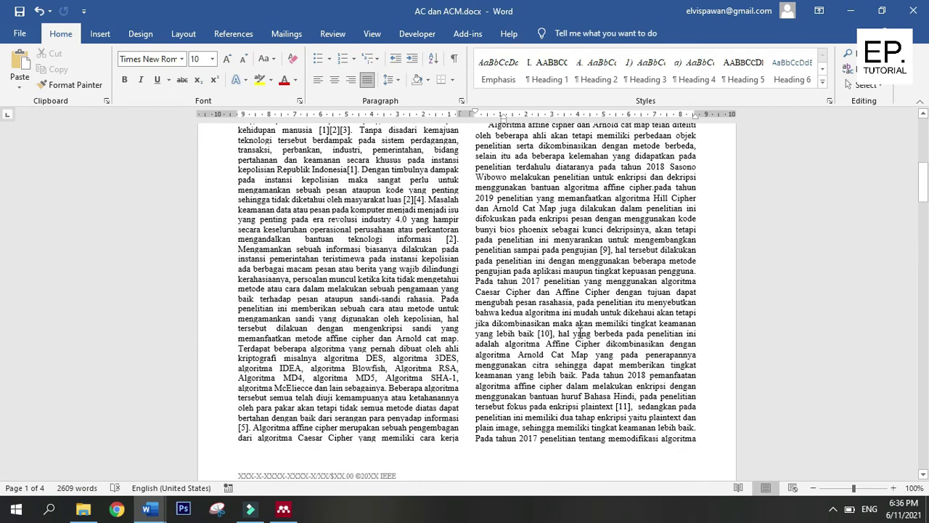